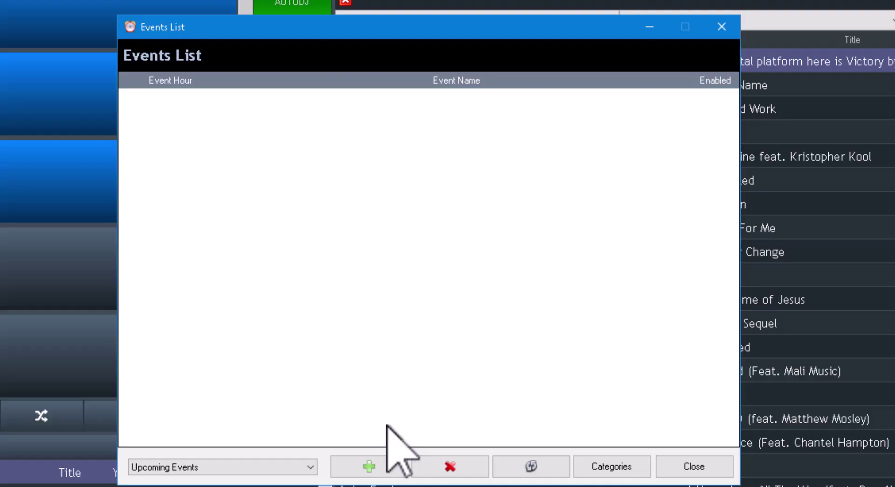
Step: Start a new event, look at its date calendar, and set the event type to Repeat by Day
left_click(369, 466)
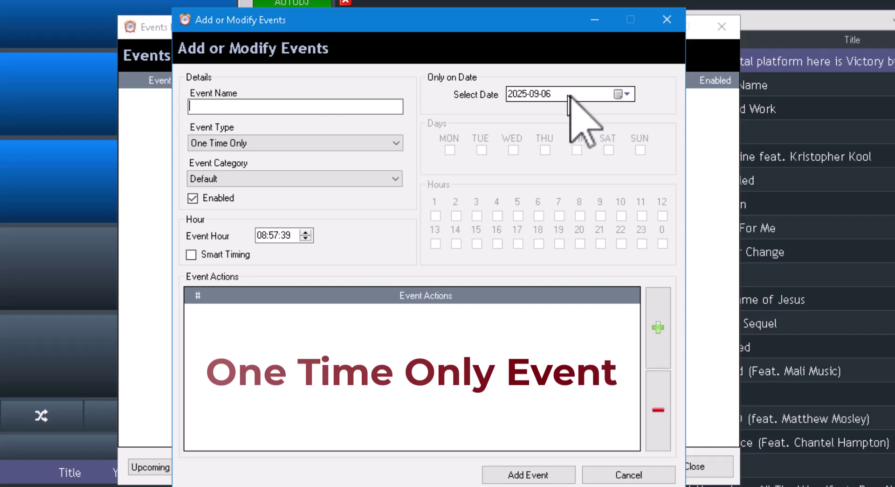
left_click(626, 95)
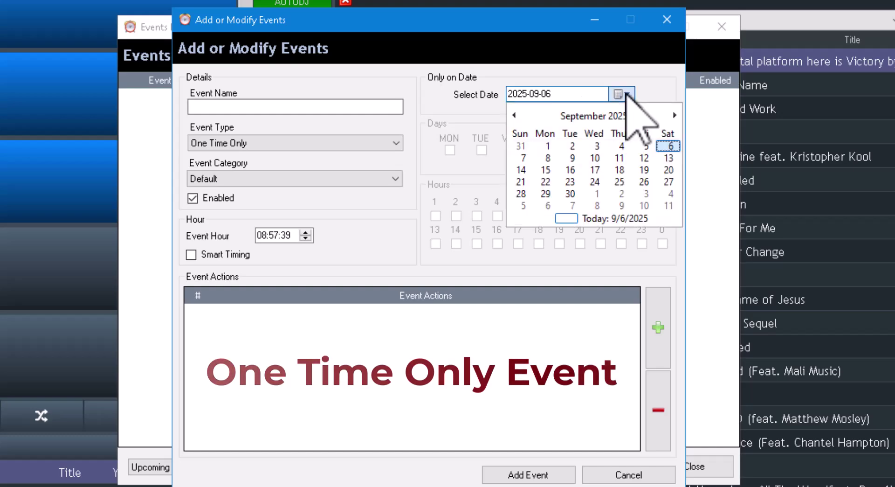
left_click(626, 96)
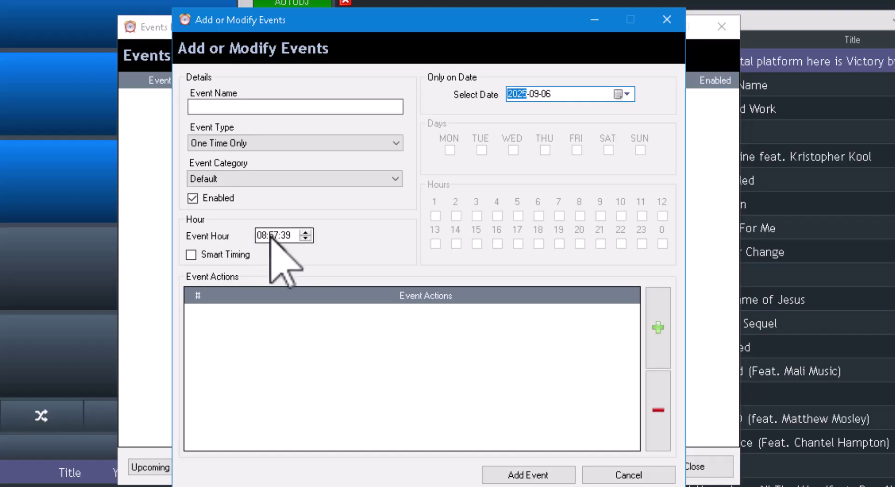
left_click(259, 145)
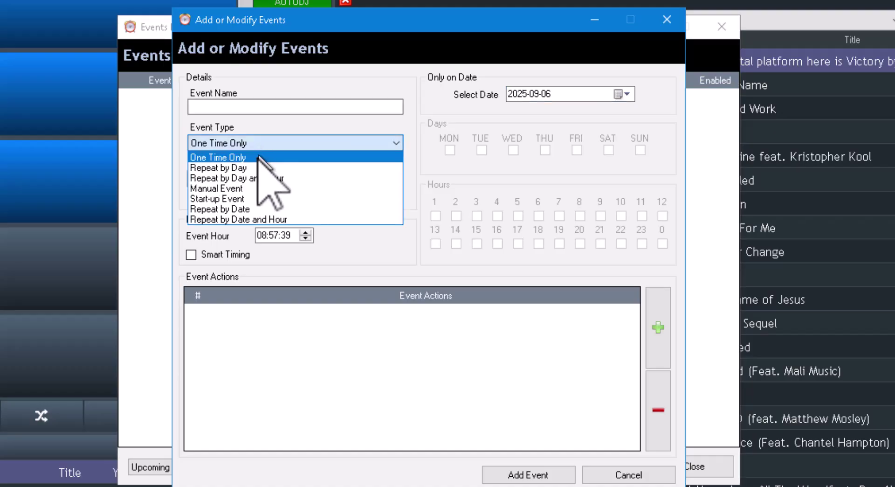
left_click(255, 168)
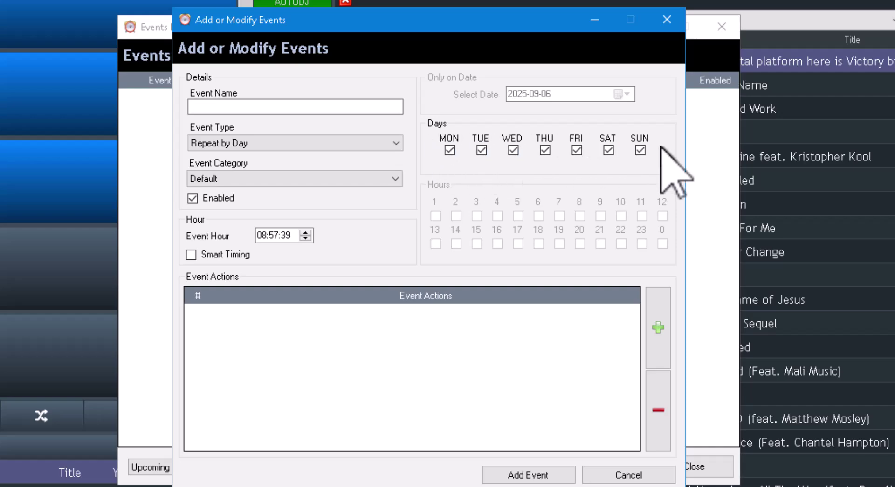
Step: Try the bulk day selection: uncheck all days, check Wednesday, invert the selection, and recheck Wednesday
right_click(496, 144)
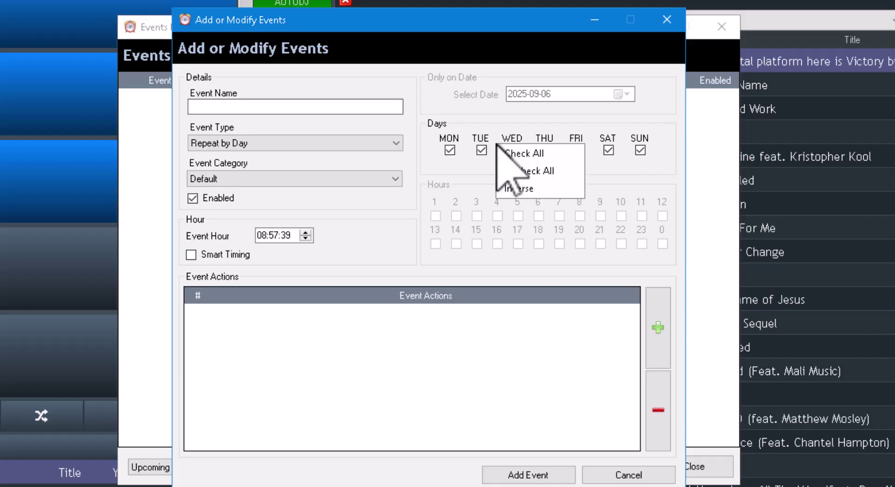
left_click(536, 171)
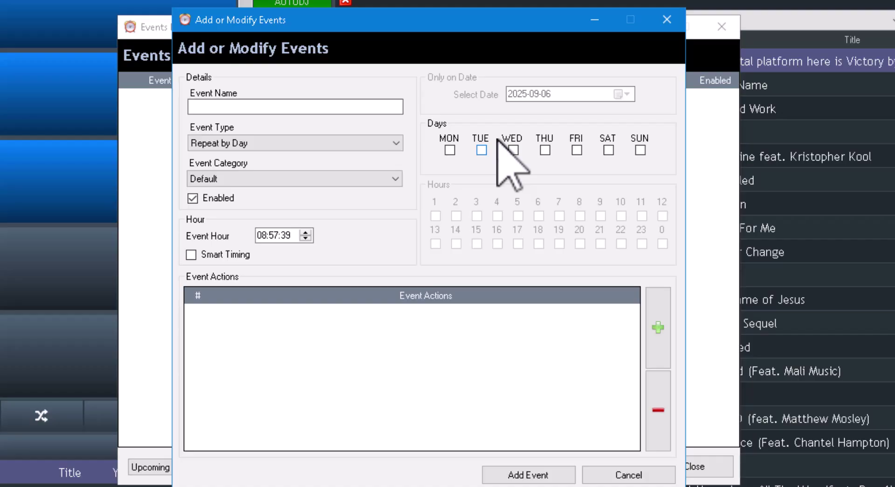
left_click(513, 150)
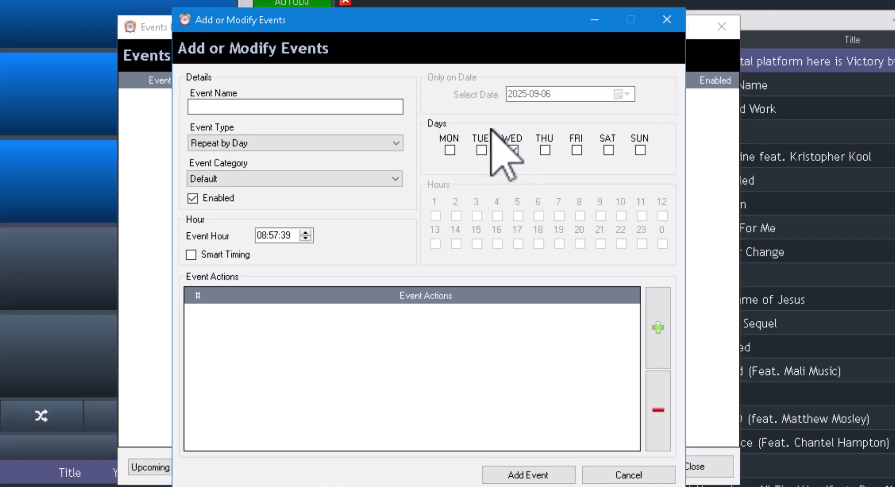
right_click(495, 140)
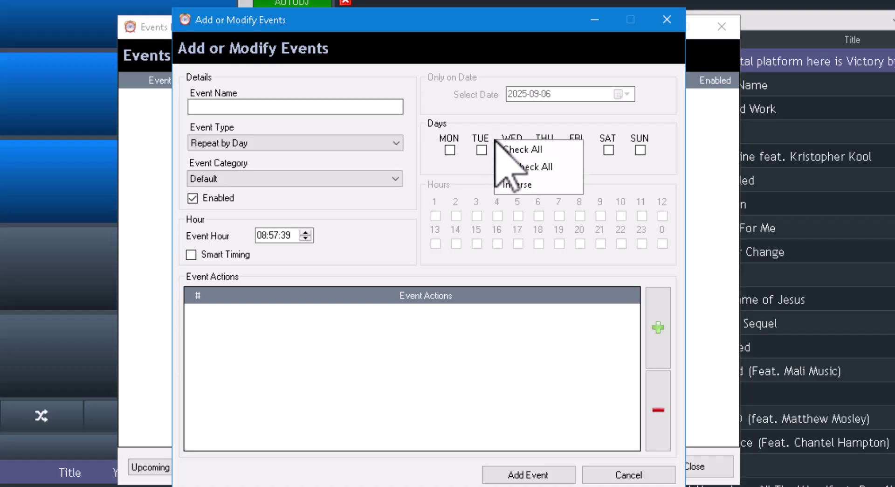
left_click(520, 186)
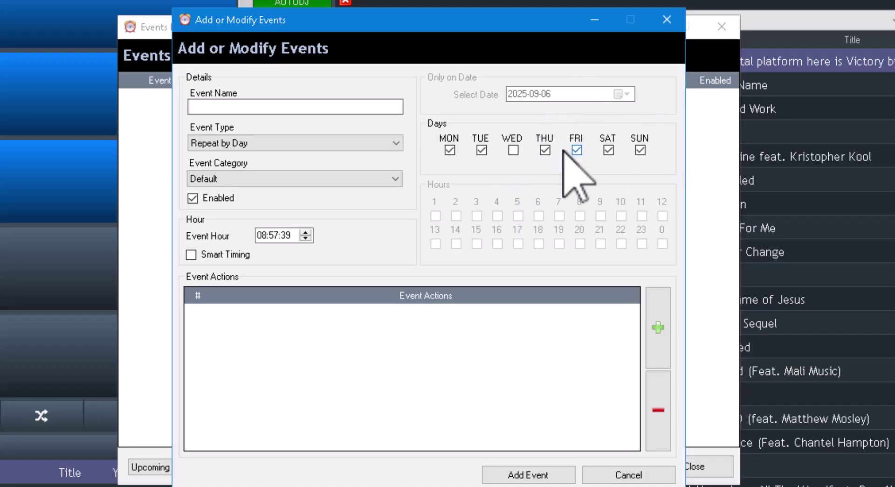
left_click(513, 150)
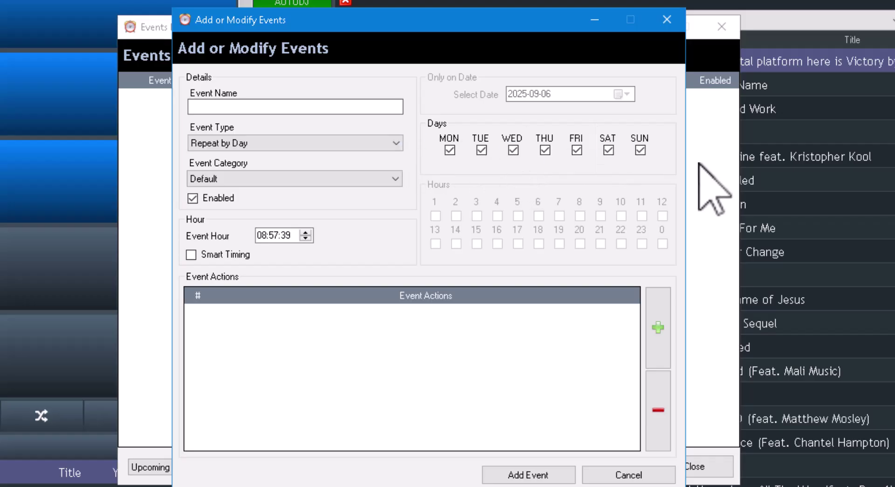
Step: Change the event type to Repeat by Day and Hour and set the hour part of the event time to 00
left_click(285, 142)
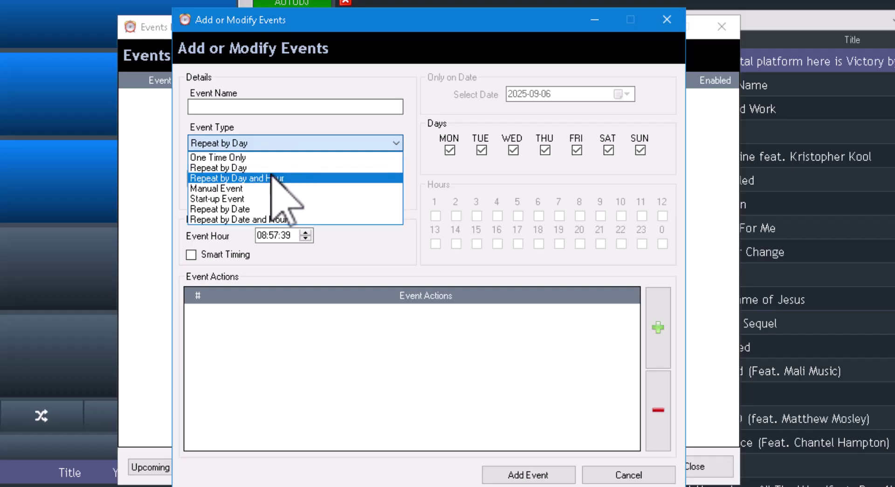
left_click(385, 177)
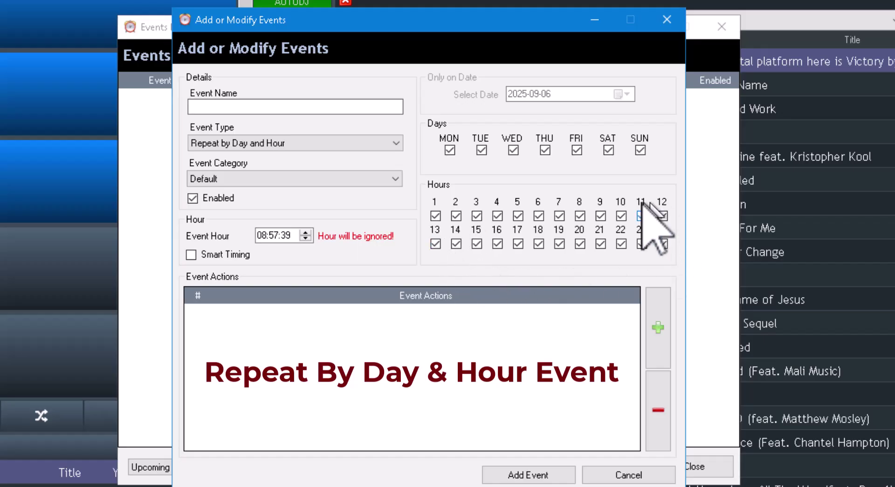
left_click(597, 243)
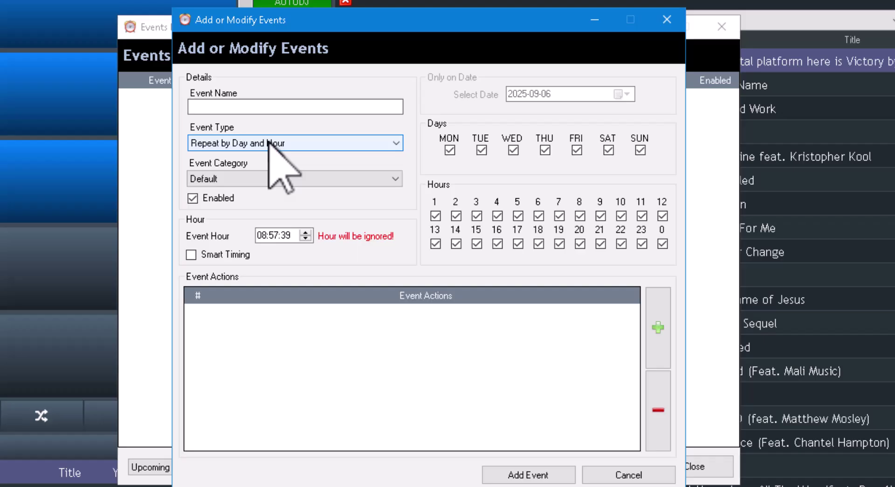
left_click(262, 235)
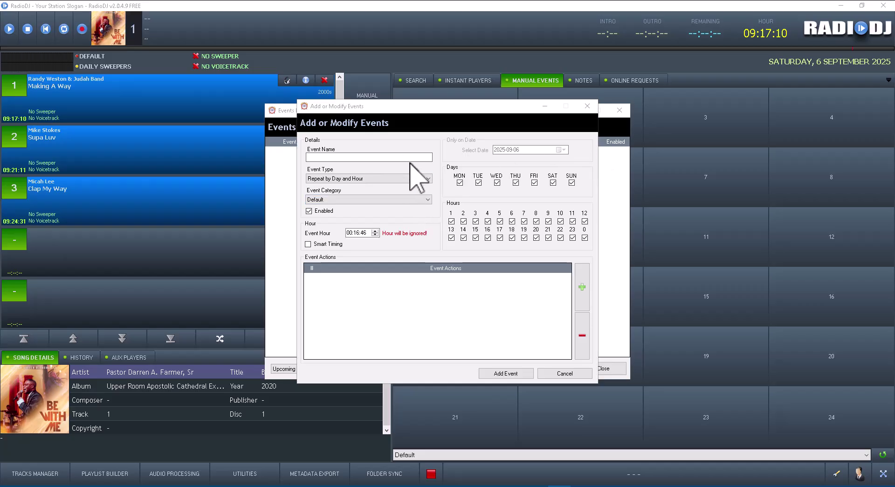
Step: Name the event "Event Test" and add a Load Track From Category action using 2000s, Any Genre, Least Recently Played, at the Top position
left_click(410, 157)
type("Event Test")
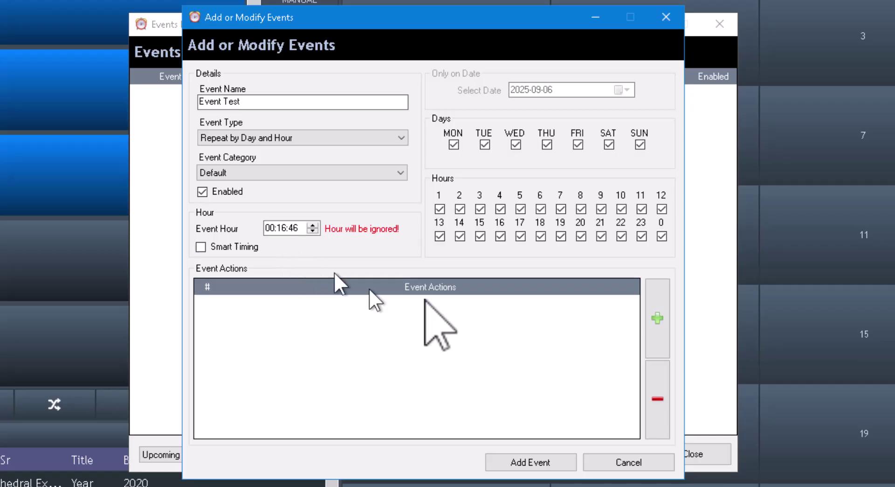
left_click(658, 303)
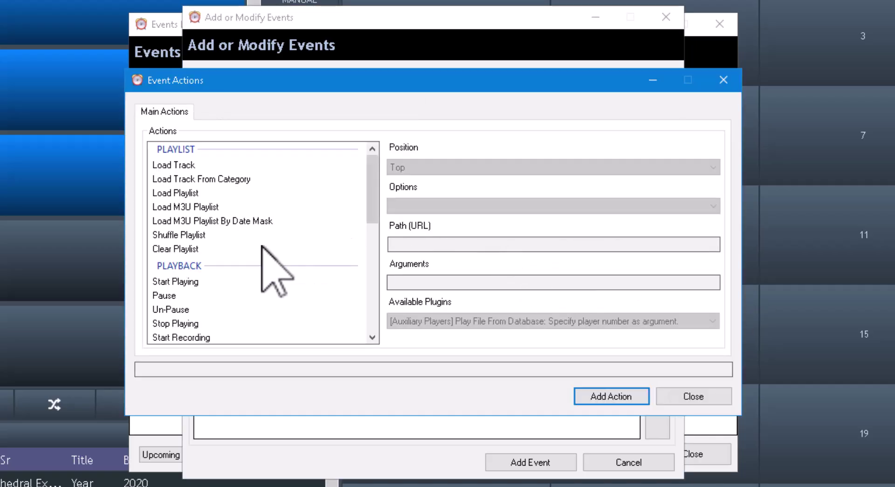
double_click(189, 179)
left_click(576, 320)
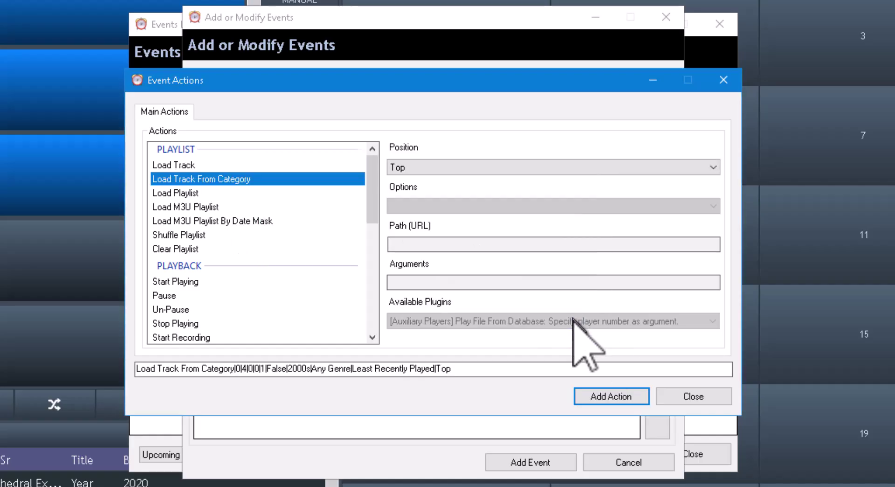
left_click(612, 397)
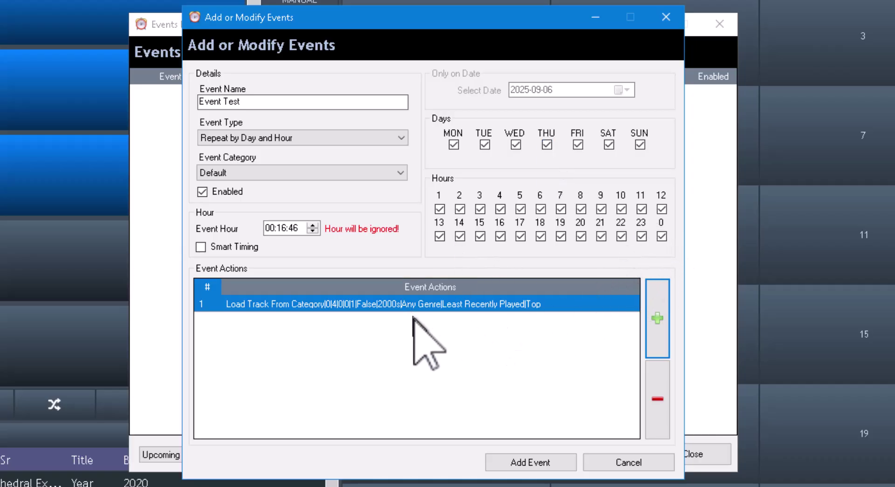
Step: Add the Event Test event and refresh the Events List
left_click(531, 461)
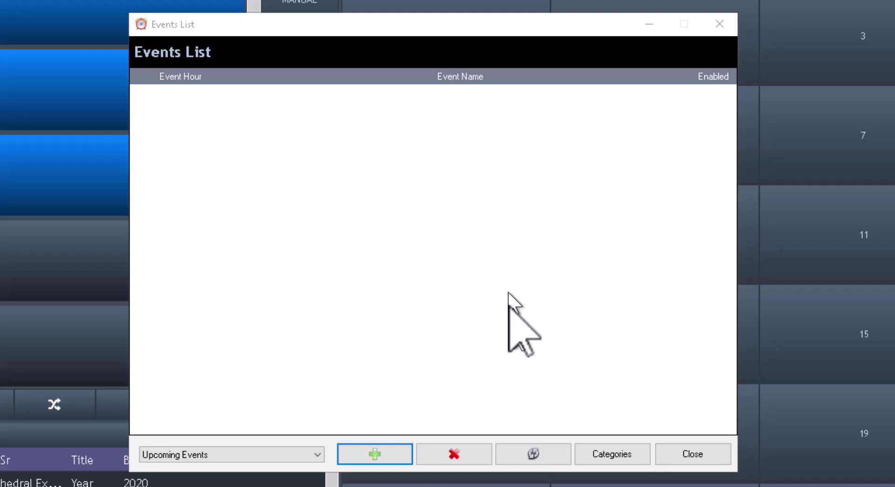
left_click(532, 453)
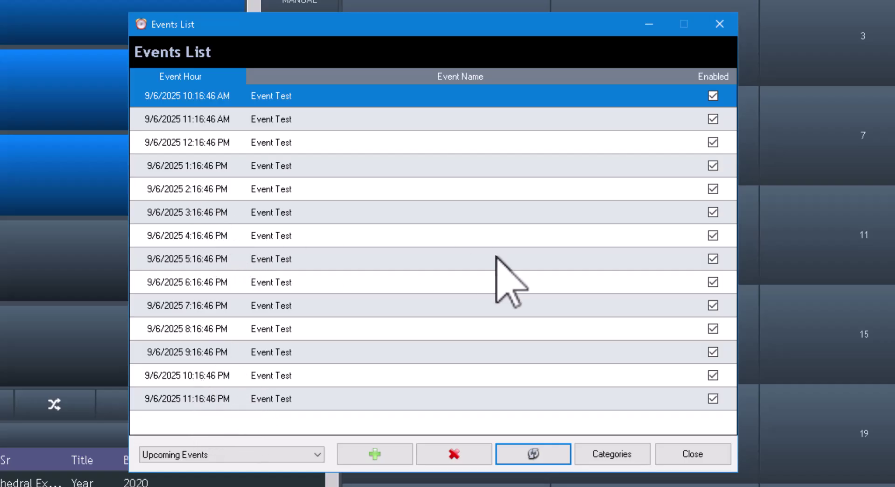
Step: Cancel a blank new event and open the 11:16:46 AM Event Test entry
left_click(391, 453)
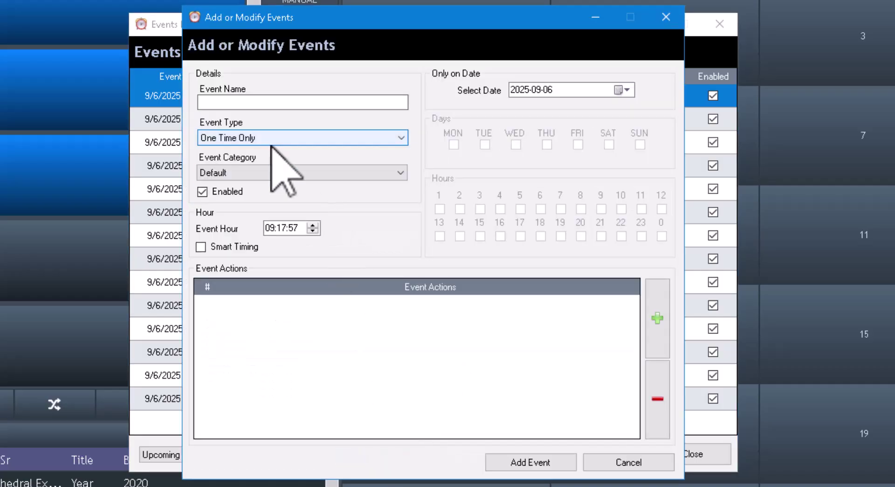
left_click(637, 459)
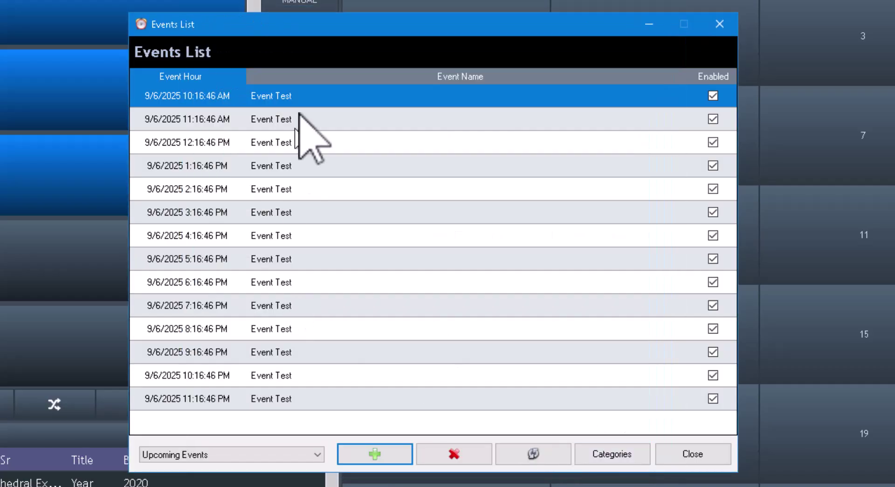
double_click(270, 119)
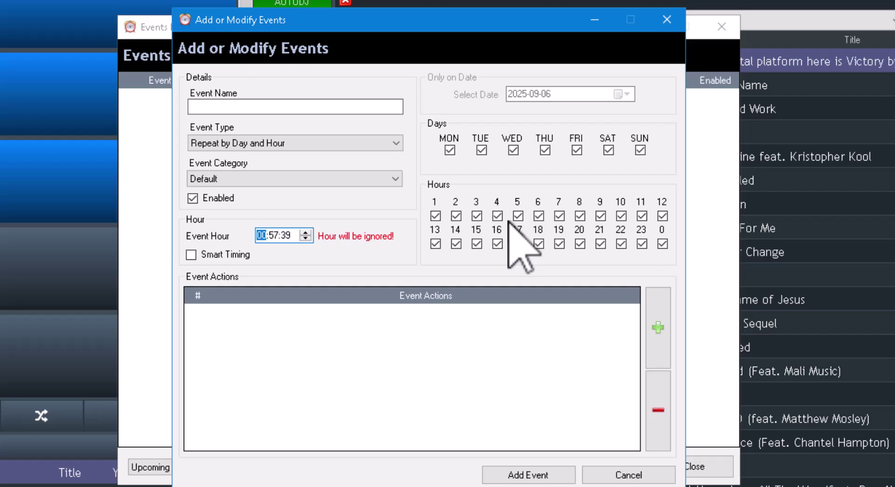
Step: Try the bulk hour selection: uncheck all hours, check them all again, uncheck hour 6, and bring up the Inverse option
right_click(508, 219)
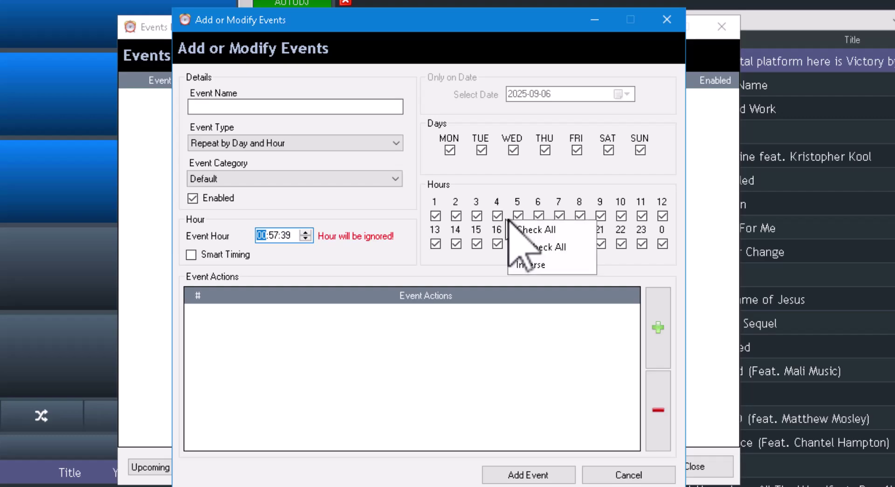
left_click(553, 247)
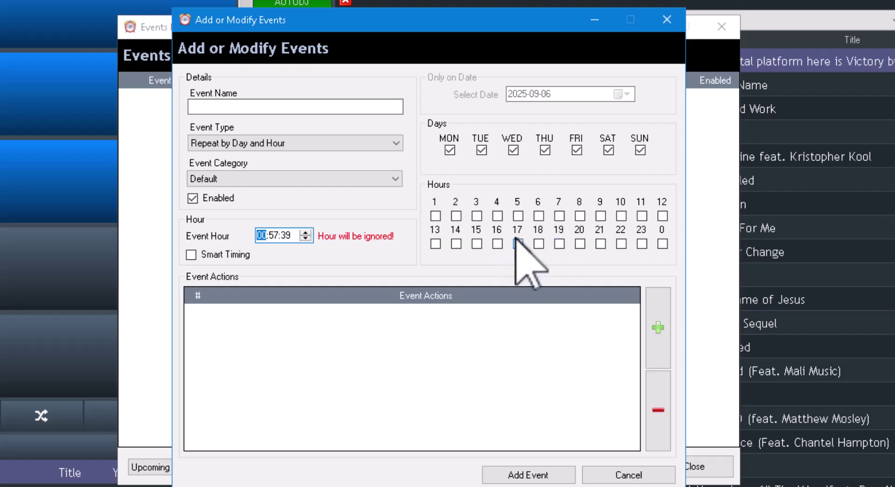
right_click(498, 228)
left_click(528, 237)
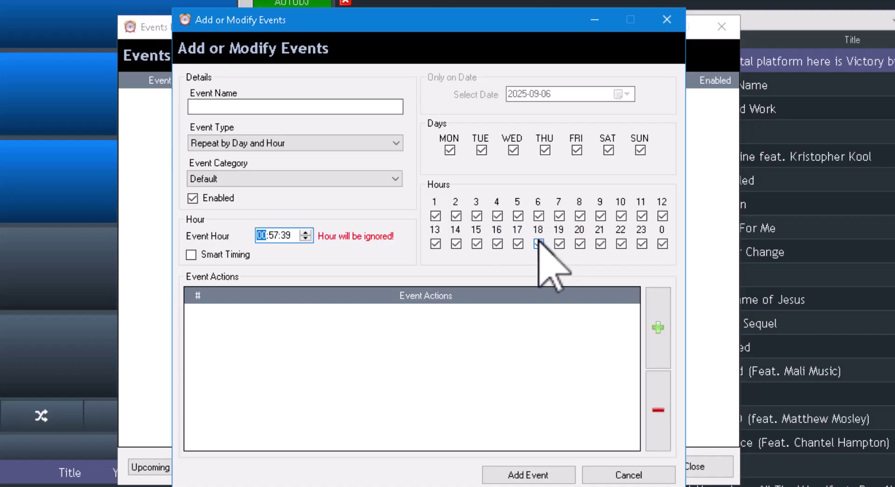
left_click(539, 216)
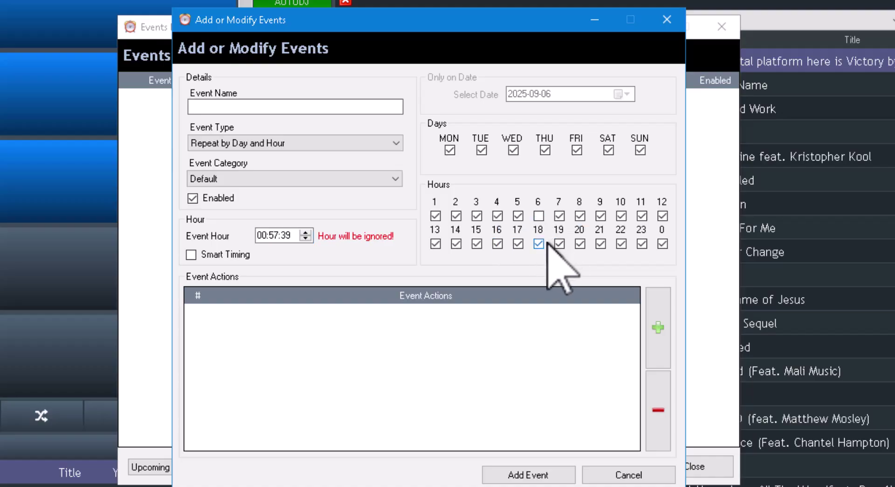
right_click(519, 230)
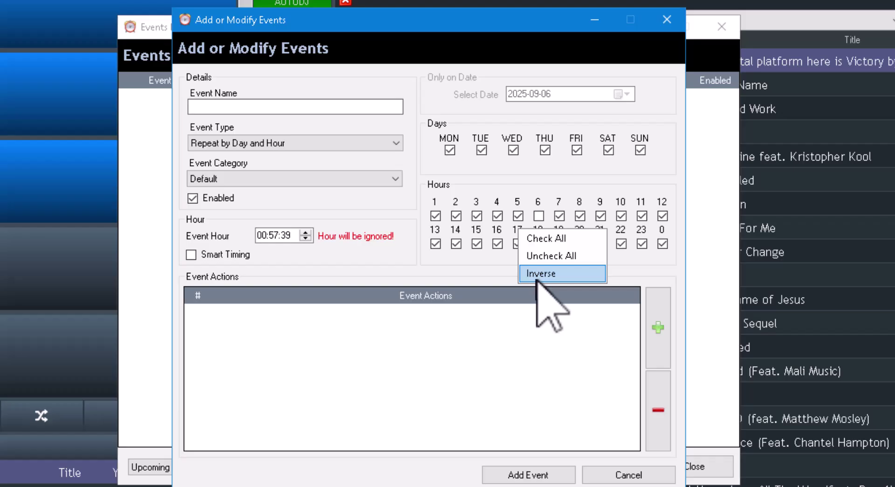
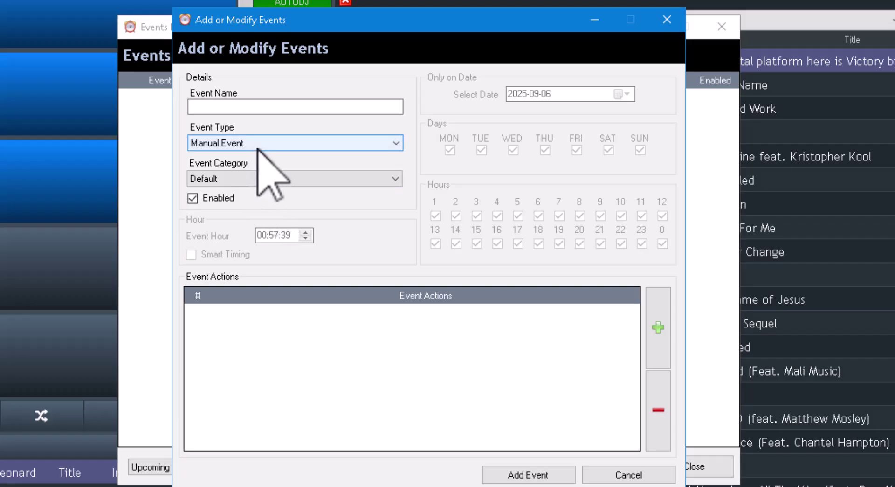
Step: Discard the unsaved Manual Event and close the Events List
left_click(643, 474)
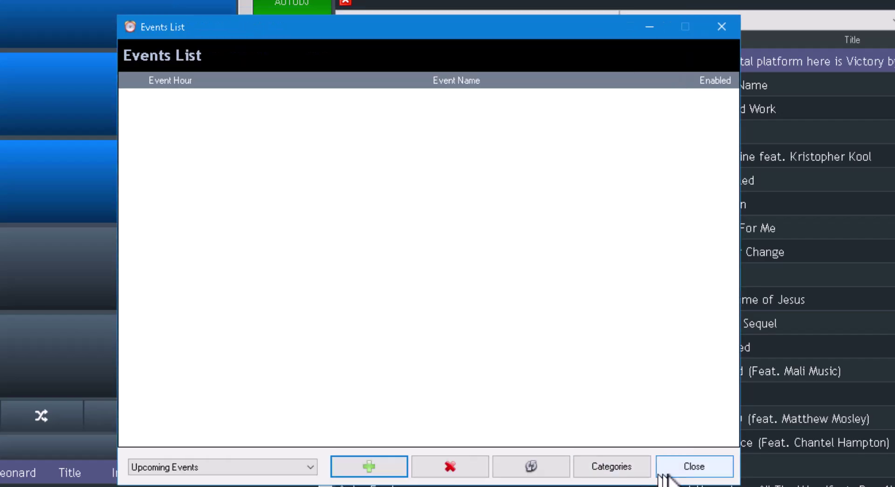
left_click(693, 467)
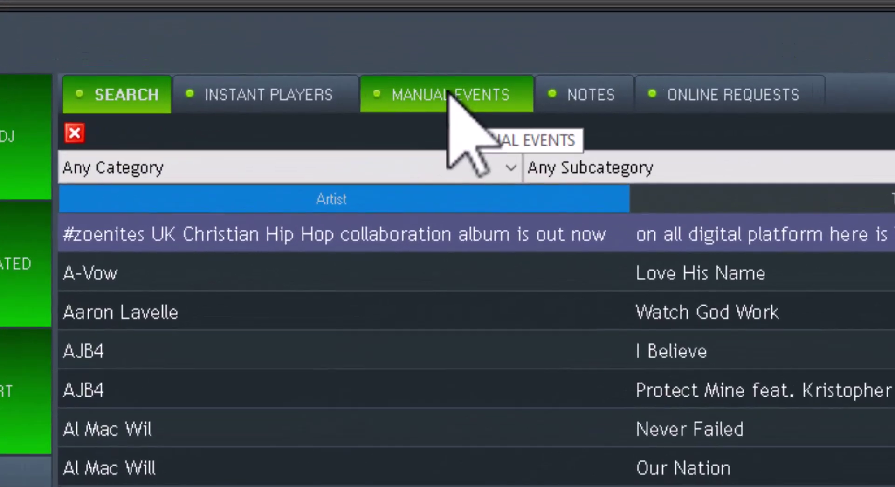
Step: View the Manual Events grid, compare it with the Instant Players grid, and return to Manual Events
left_click(475, 90)
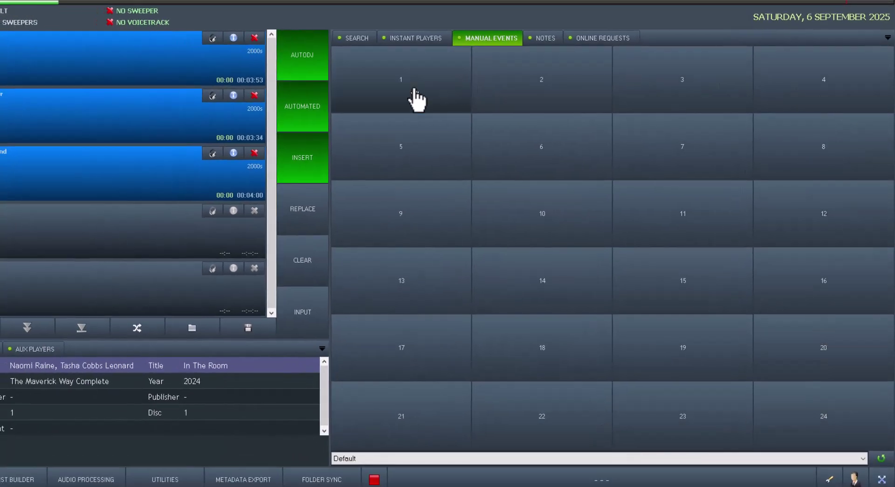
left_click(425, 47)
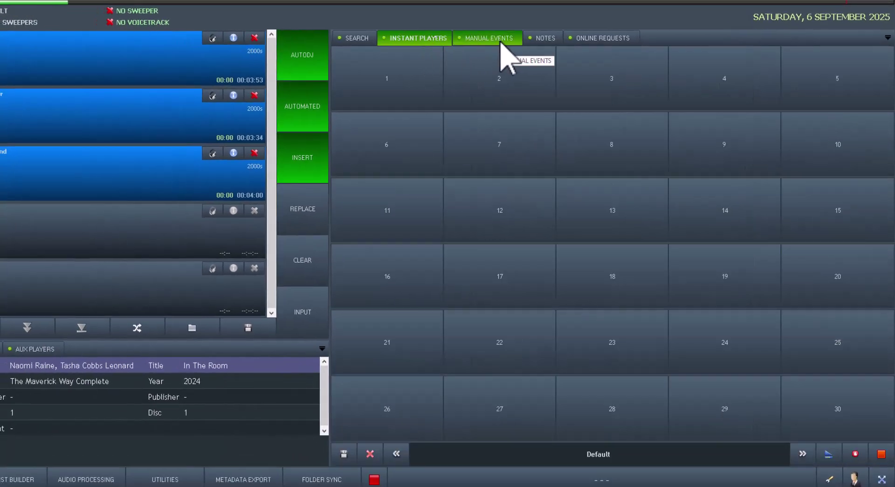
left_click(501, 42)
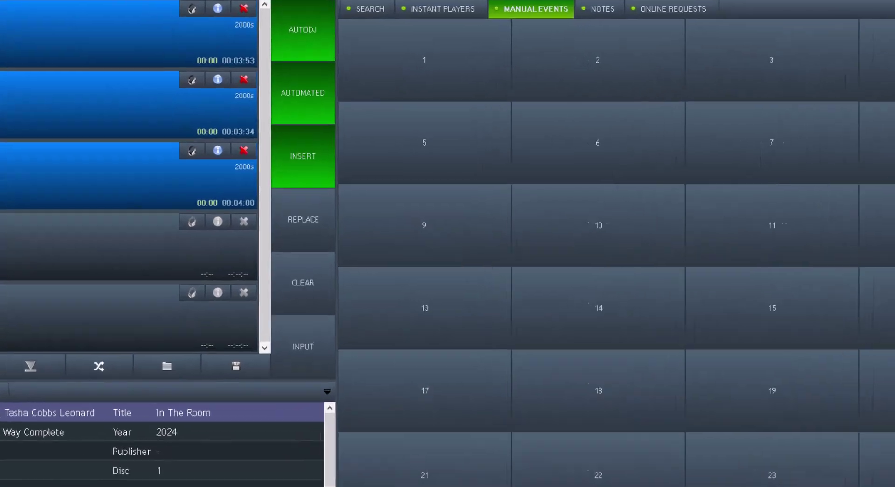
Step: Start a new event and set its event type to Manual Event
left_click(567, 395)
left_click(381, 455)
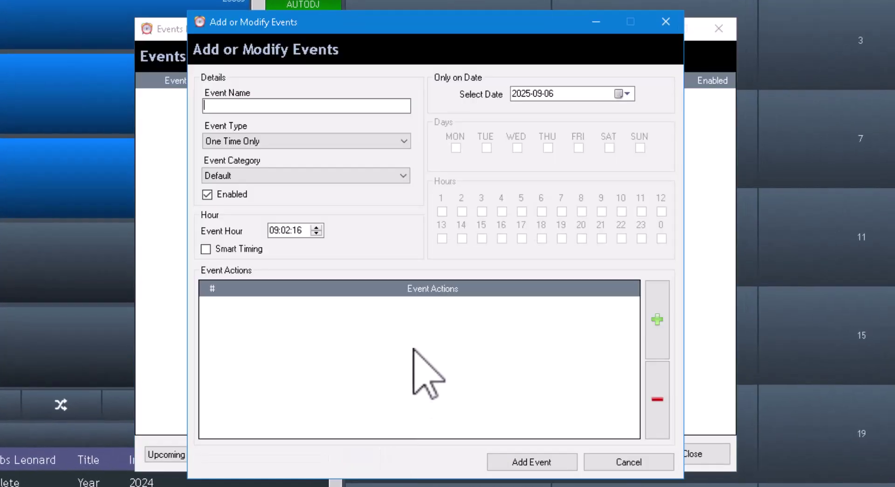
left_click(334, 142)
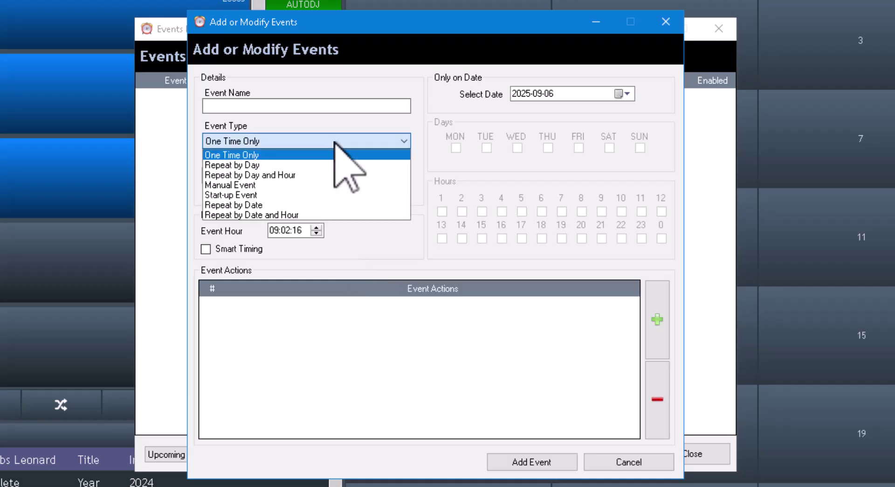
left_click(262, 184)
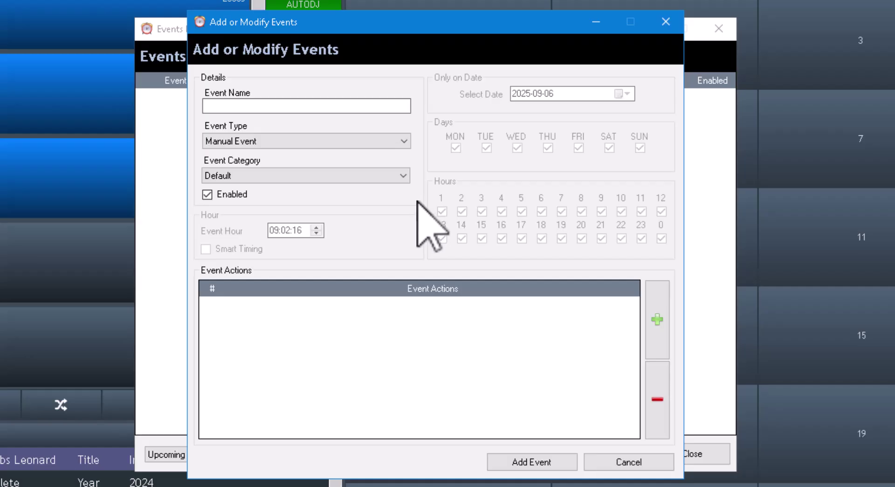
Step: Switch the event type to Start-up Event and look through the available event actions without adding one
left_click(261, 141)
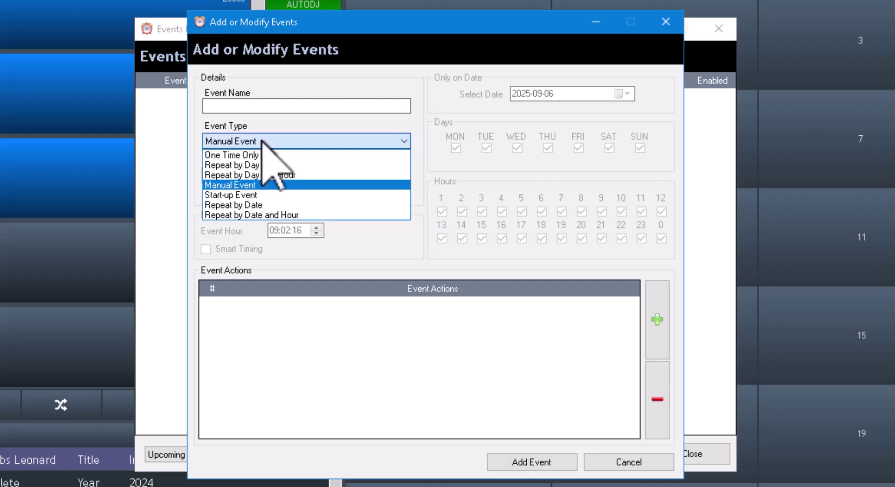
left_click(239, 195)
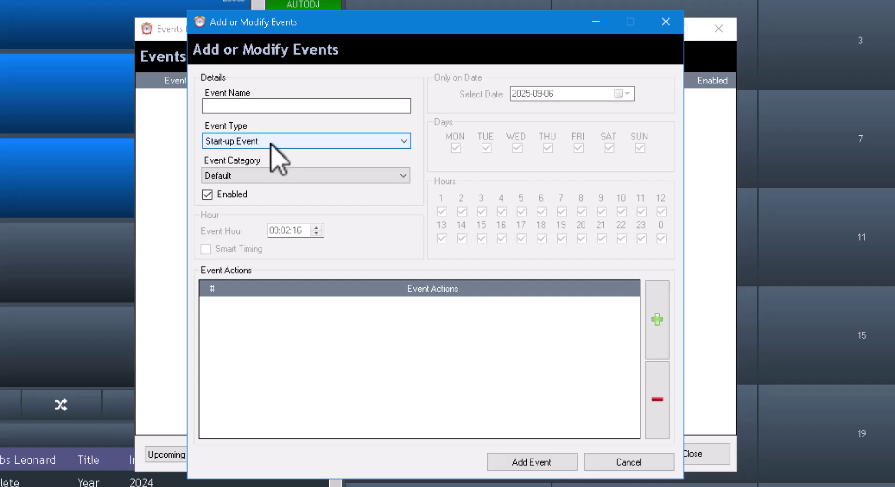
left_click(656, 320)
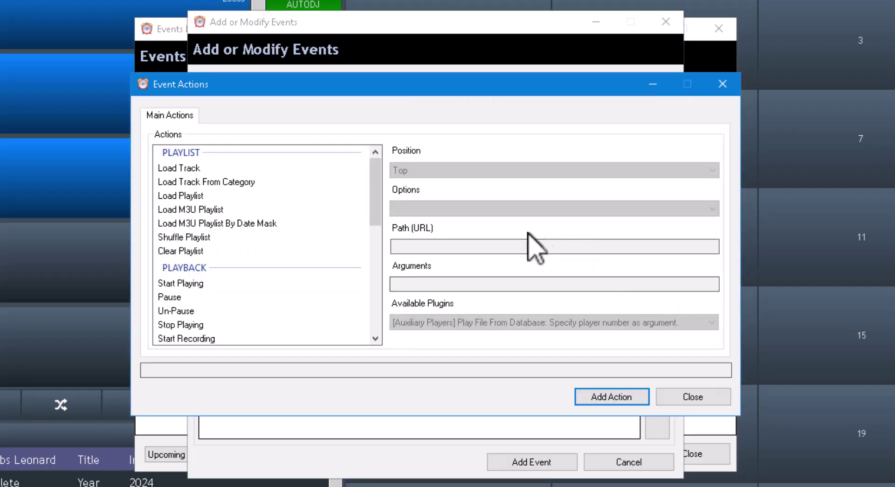
left_click_drag(379, 173, 396, 158)
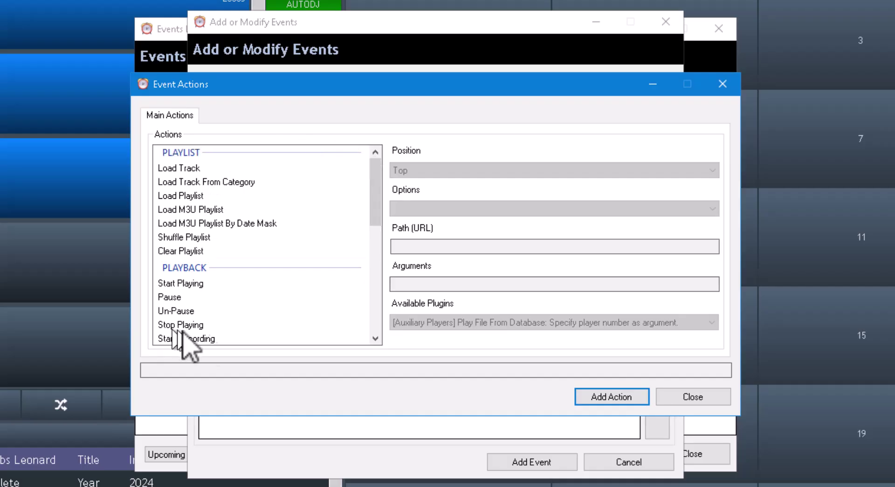
left_click(713, 396)
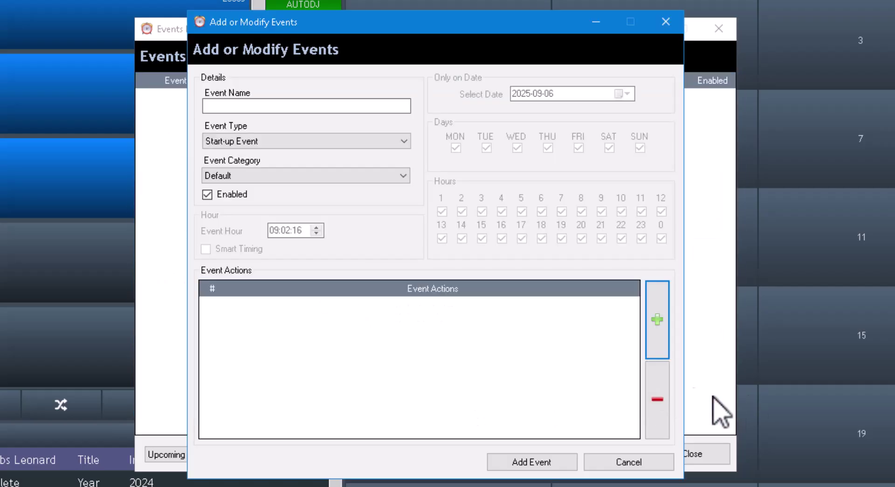
Step: Set the event type to Repeat by Date and view the date calendar without picking another date
left_click(397, 141)
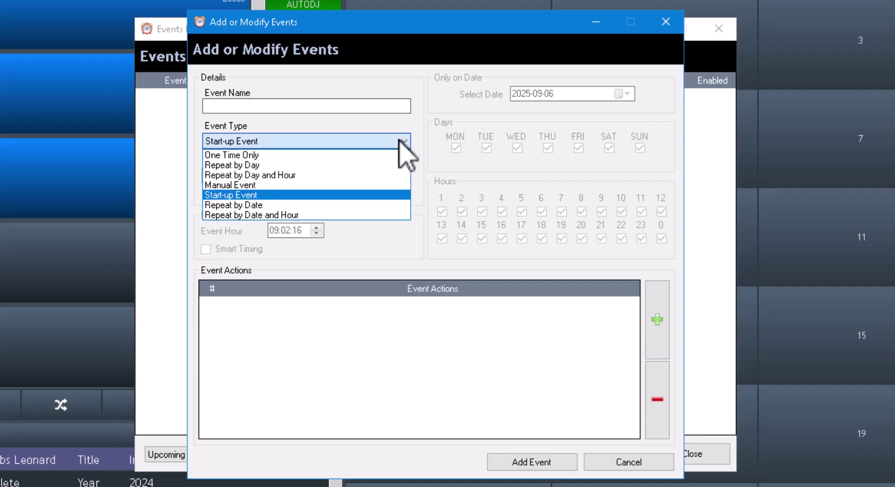
left_click(304, 205)
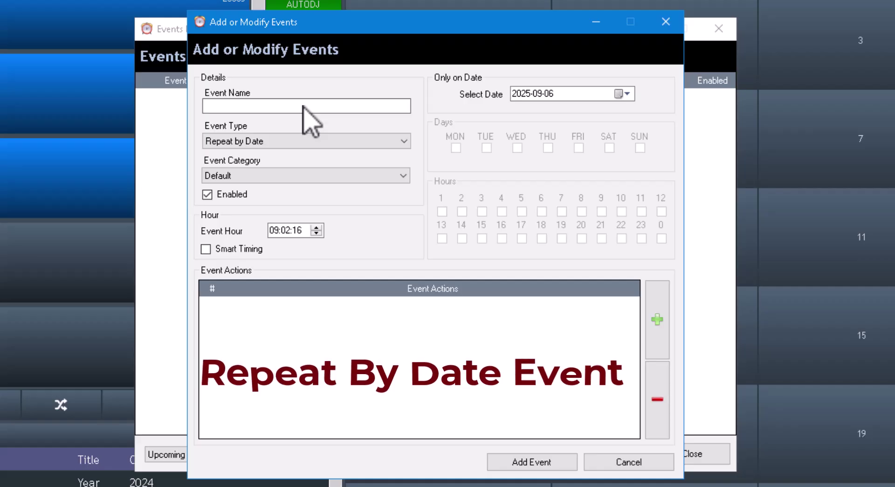
left_click(625, 93)
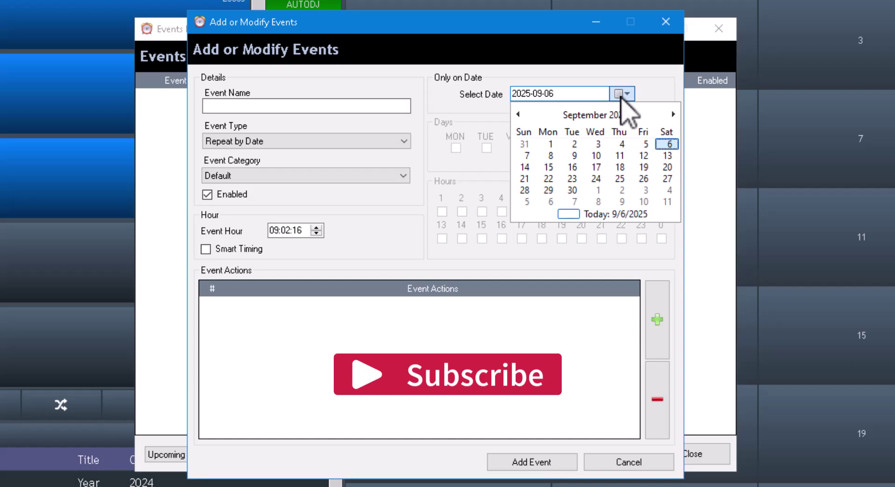
left_click(582, 78)
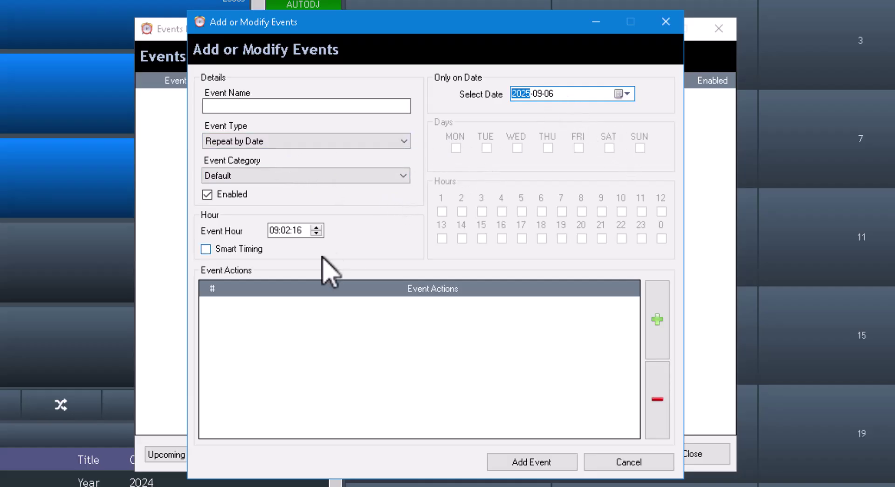
Step: Set the event type to Repeat by Date and Hour and select the date 2025-12-25
left_click(286, 143)
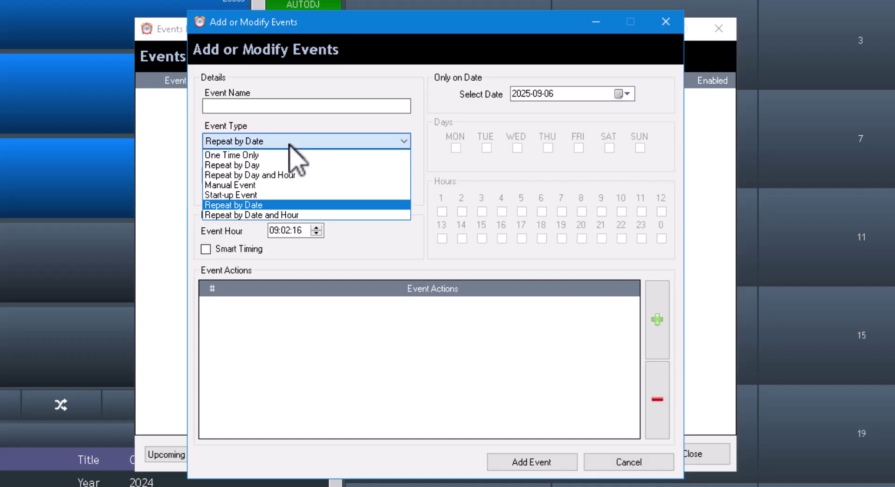
left_click(297, 214)
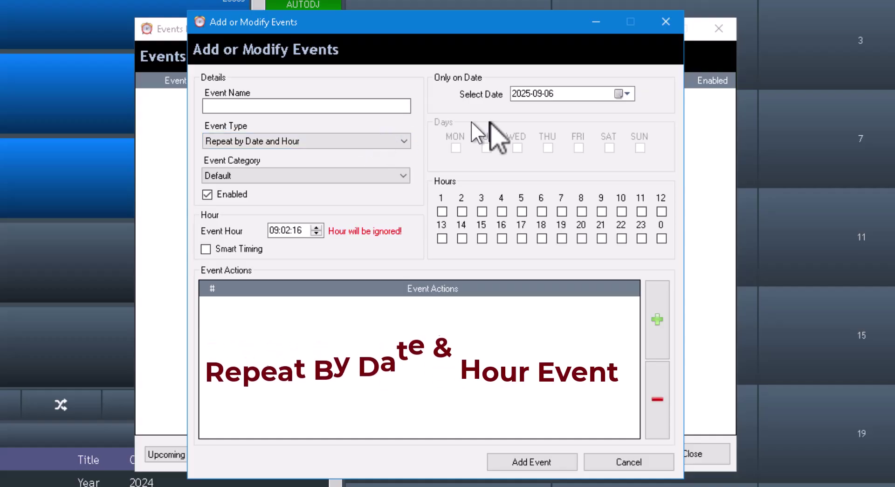
left_click(211, 104)
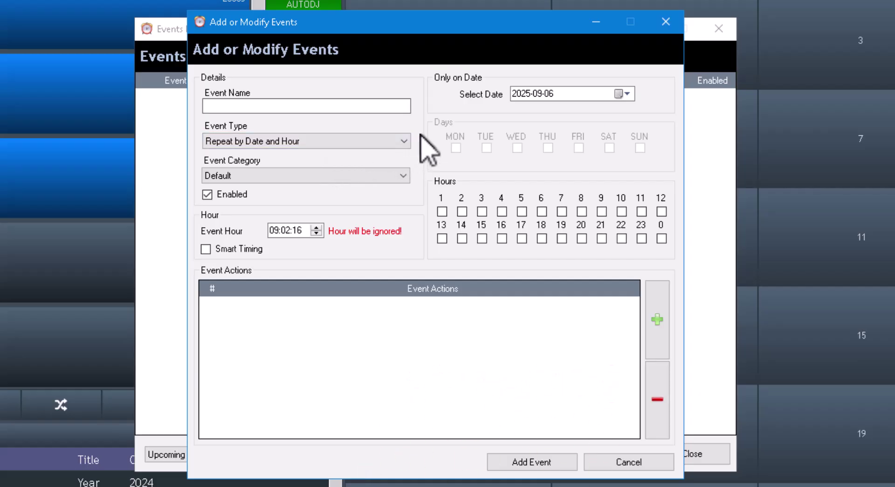
left_click(619, 95)
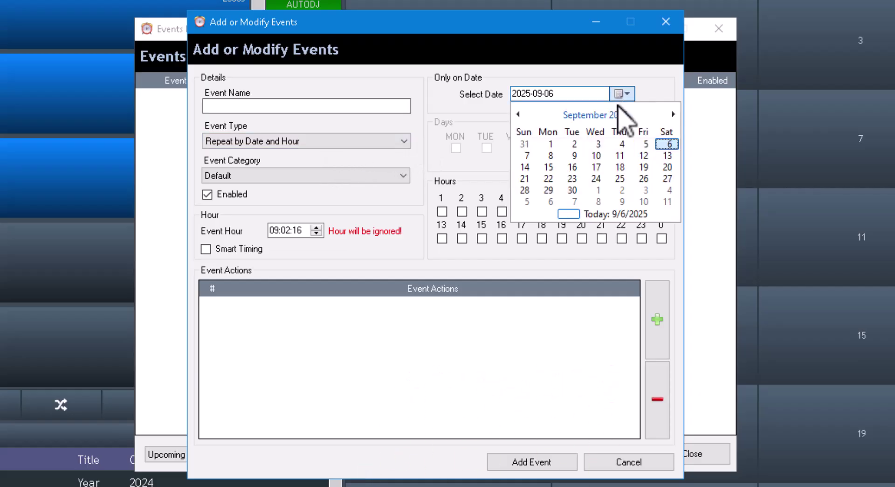
key("ctrl+Up")
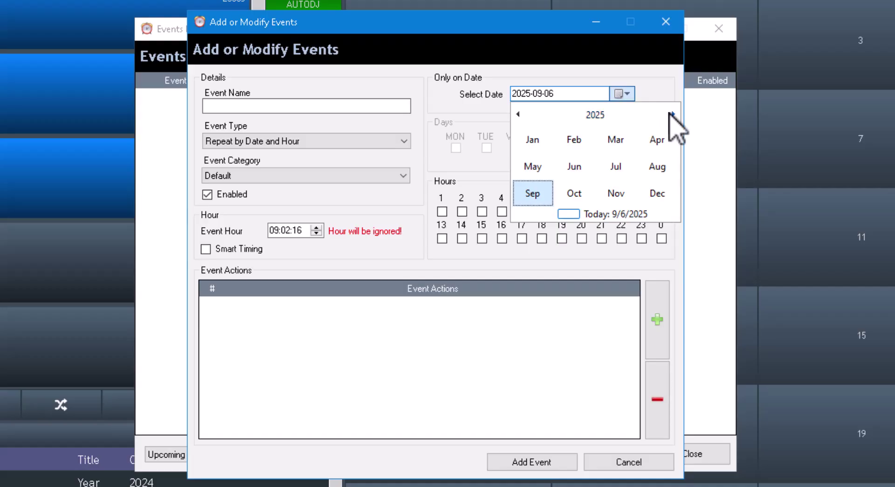
left_click(662, 196)
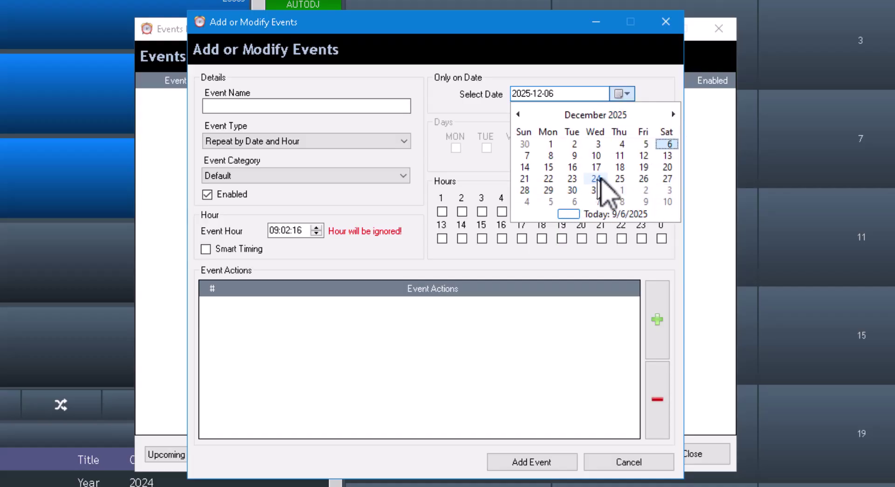
left_click(619, 179)
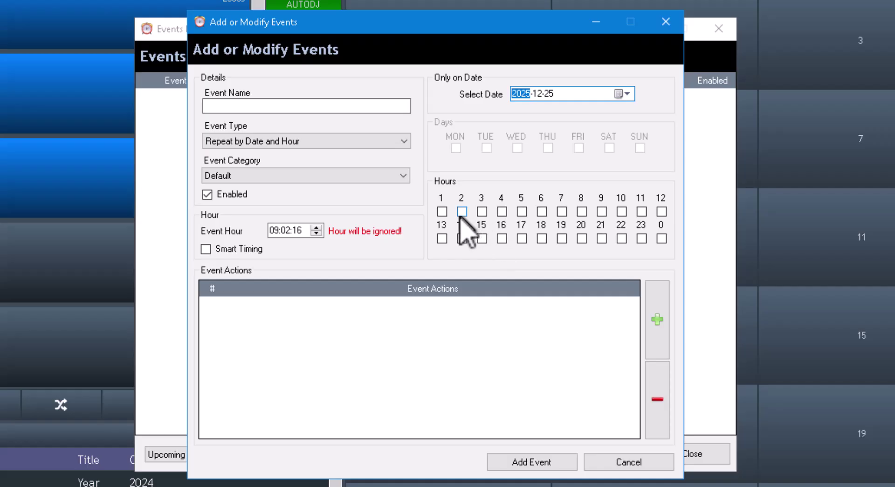
Step: Check every odd hour from 1 to 23 for the event and set its event hour to 00:15:00
left_click(442, 211)
left_click(482, 212)
left_click(523, 212)
left_click(562, 212)
left_click(601, 212)
left_click(642, 211)
left_click(640, 238)
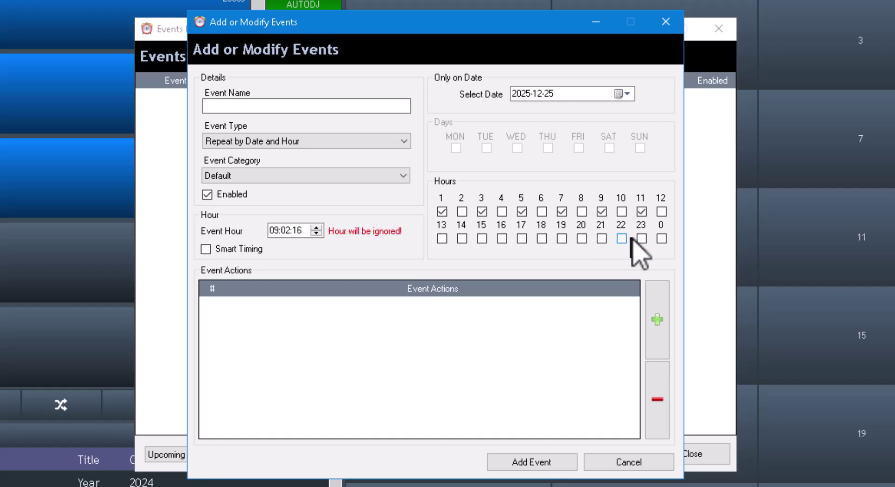
left_click(641, 238)
left_click(442, 238)
left_click(482, 238)
left_click(521, 238)
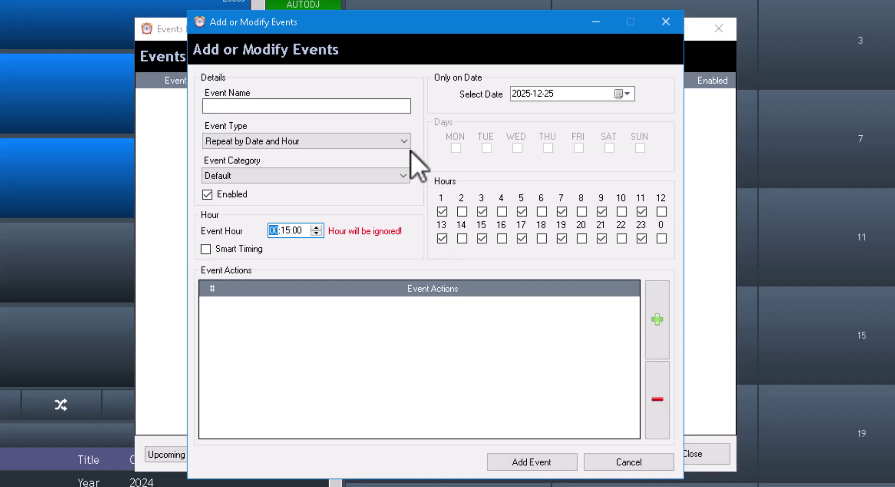
Step: Try the Rotations event category for Event Test and switch it to Sweepers
left_click(305, 142)
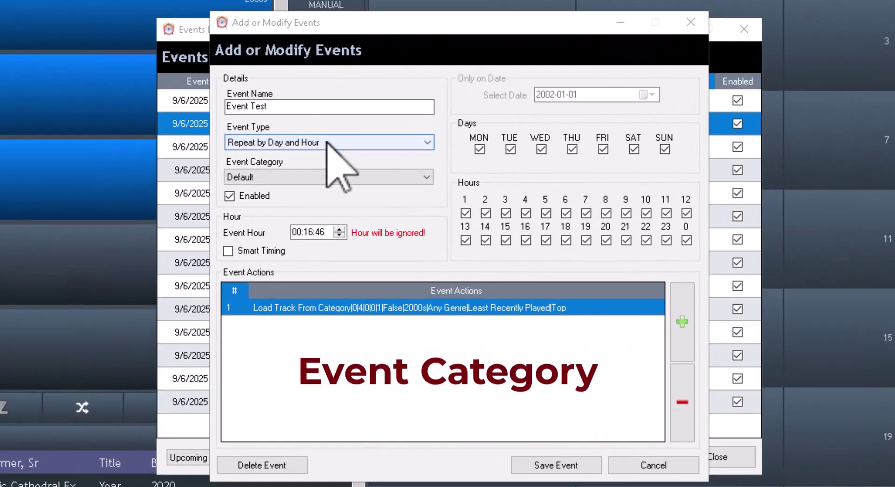
left_click(312, 176)
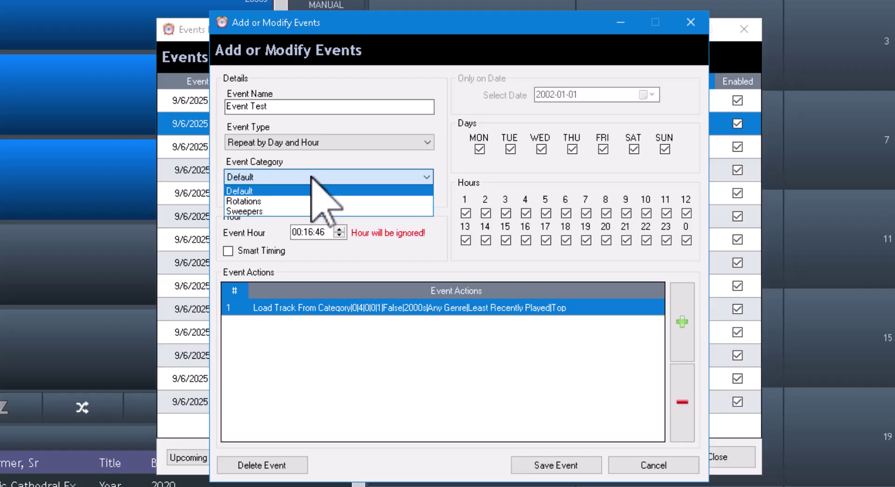
left_click(257, 200)
left_click(282, 177)
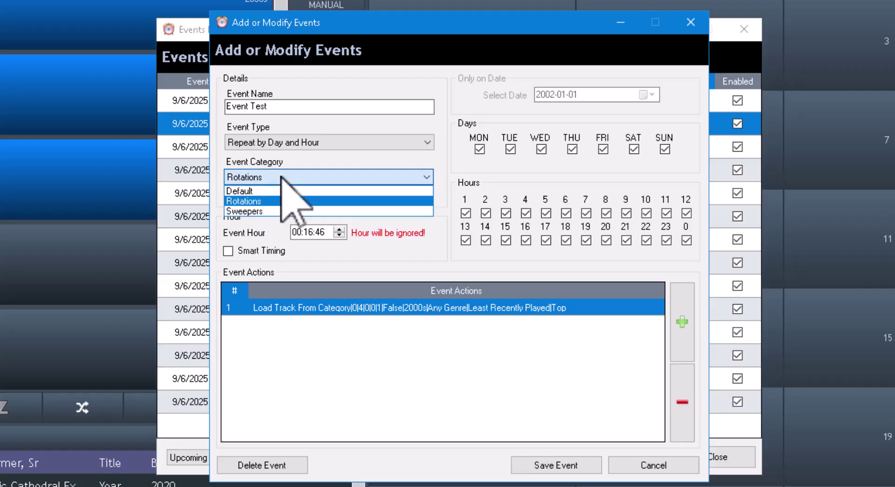
left_click(264, 211)
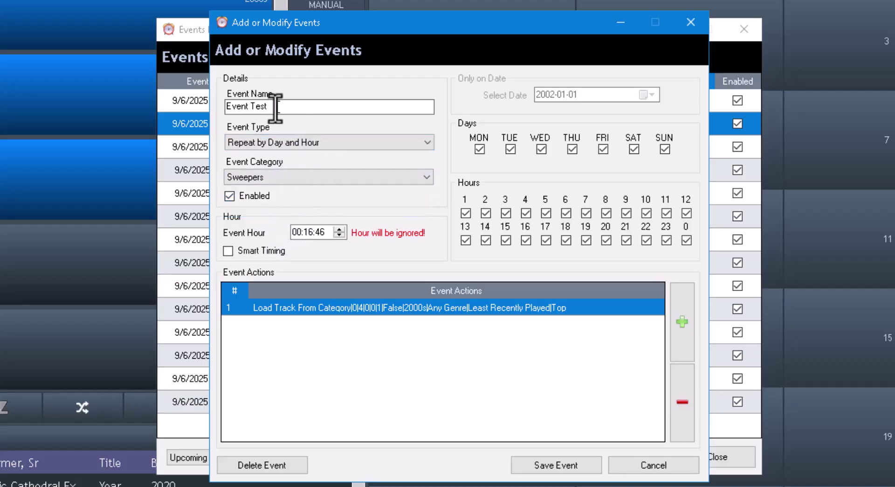
Step: Rename the event to Load Jazz Rotation Mon-Fri 5PM and schedule it for Monday to Friday at hour 17 only
left_click_drag(276, 106, 205, 108)
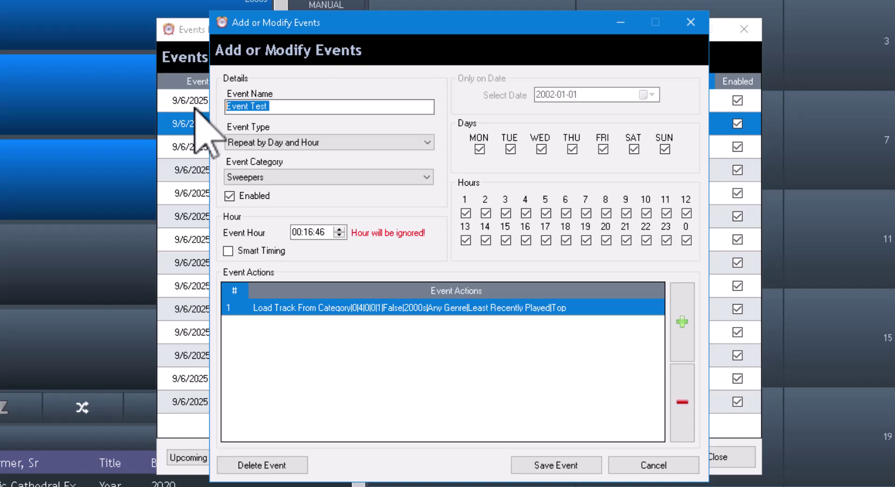
type("Load Jazz Rotation Mon-Fri 5PM")
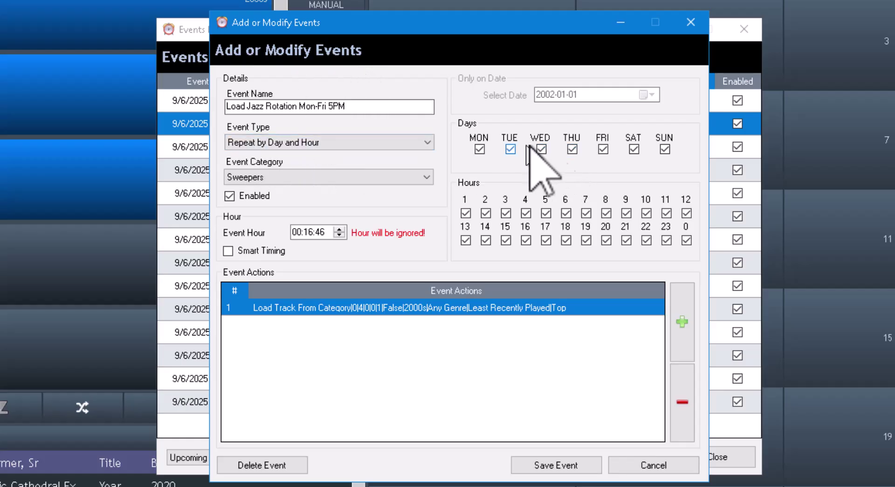
left_click(634, 149)
left_click(664, 149)
right_click(581, 222)
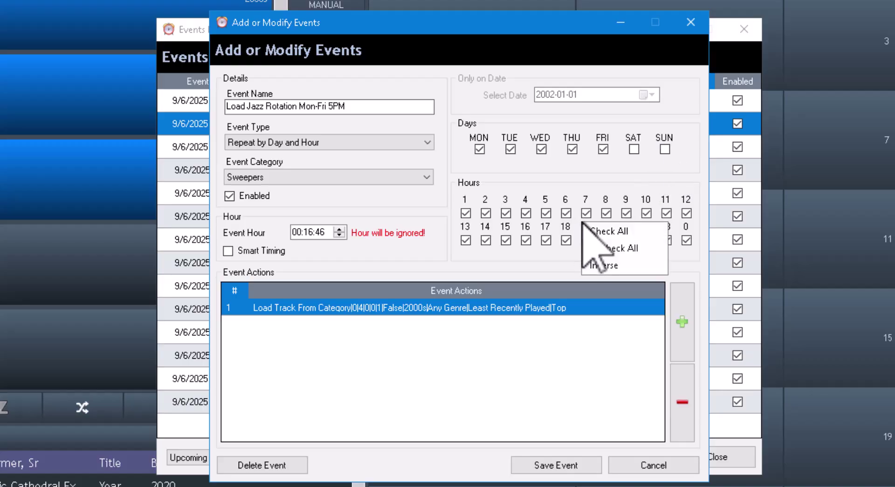
left_click(614, 249)
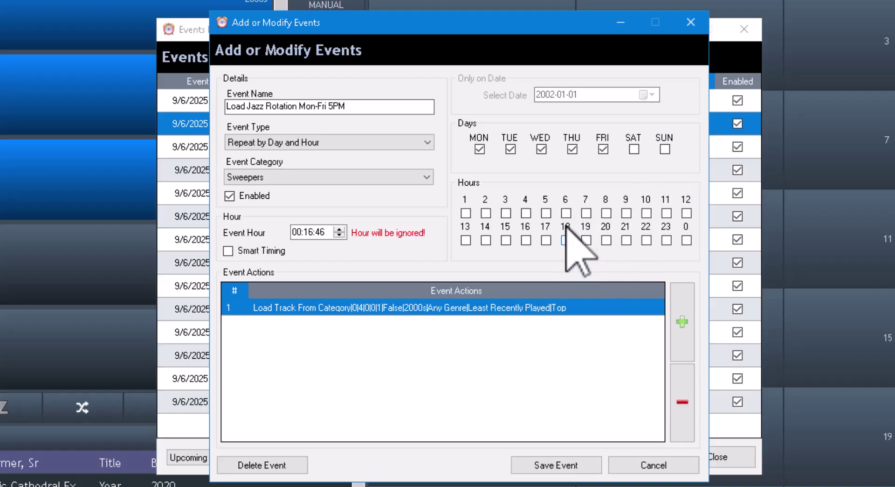
left_click(546, 240)
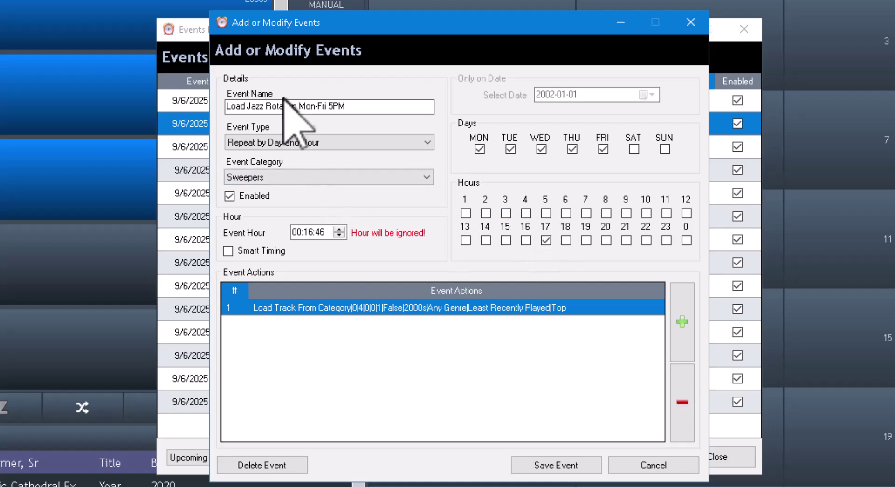
Step: Set the event category to Rotations and the event hour to 00:00:00
left_click(299, 178)
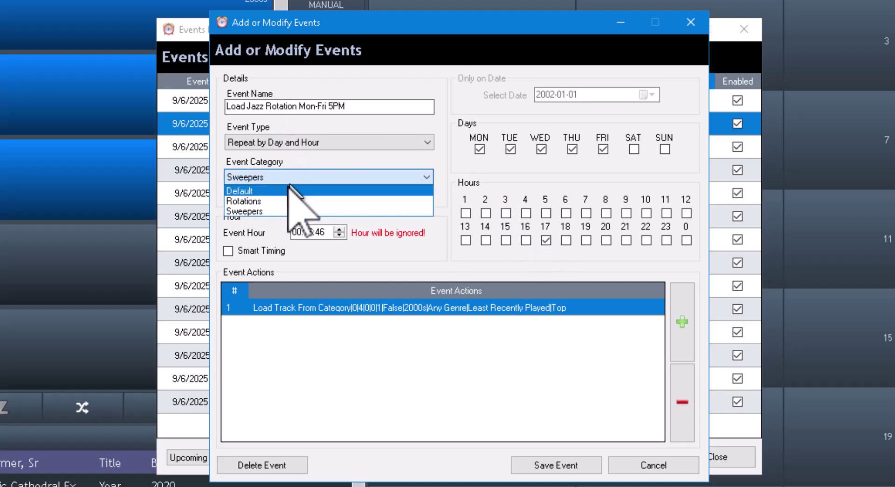
left_click(262, 200)
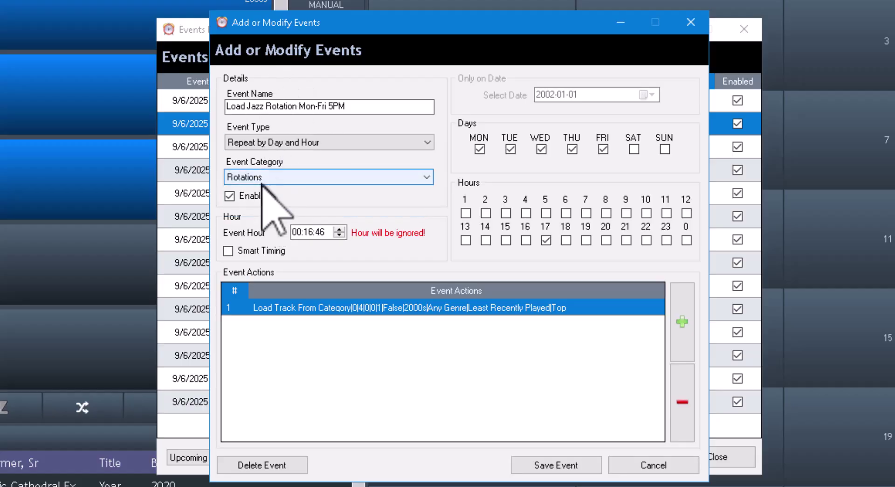
left_click(310, 231)
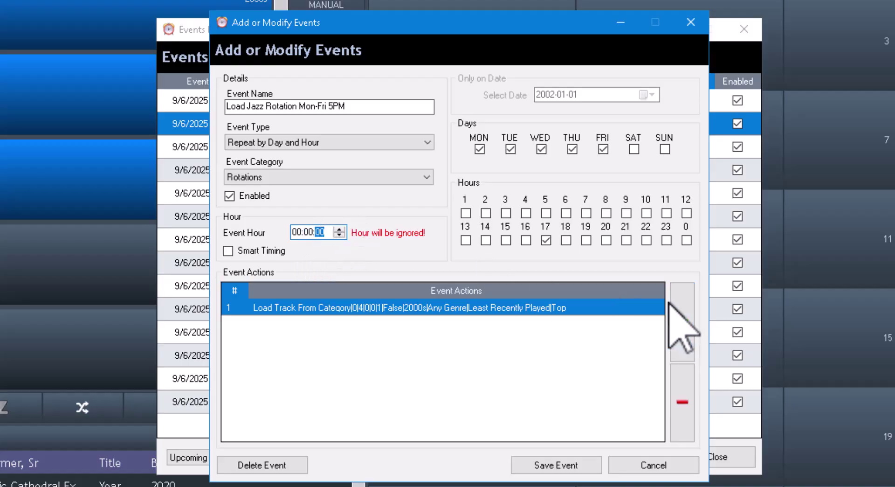
Step: Remove the Load Track From Category action from the event and open the choice of actions for adding a new one
left_click(679, 391)
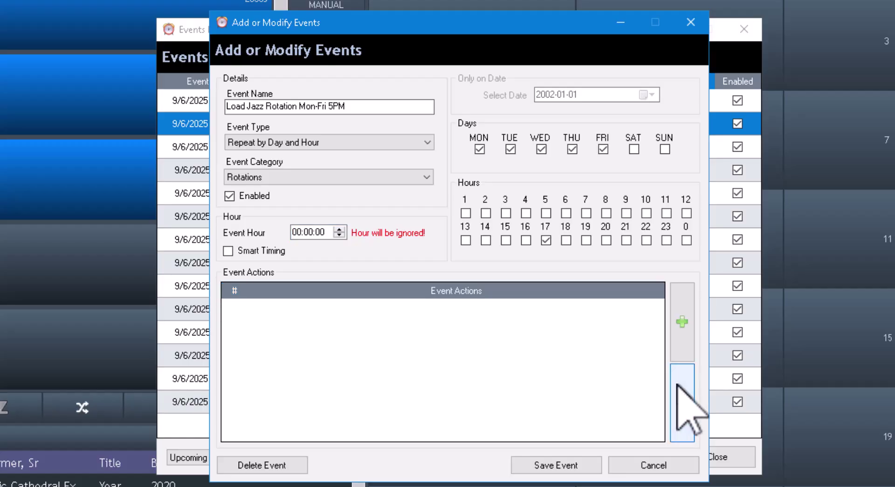
left_click(682, 322)
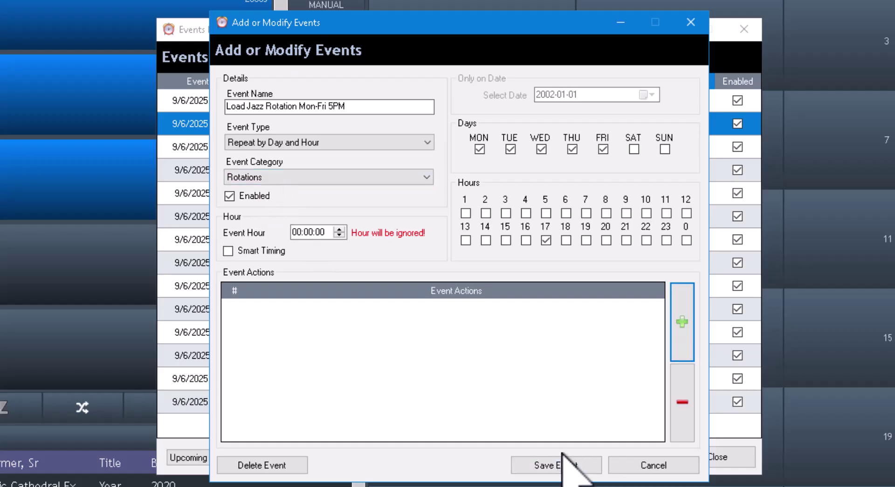
Step: Add a Load Track From Category action for 2000s, Any Genre, Least Recently Played, at the Top position, and save the event
left_click(682, 317)
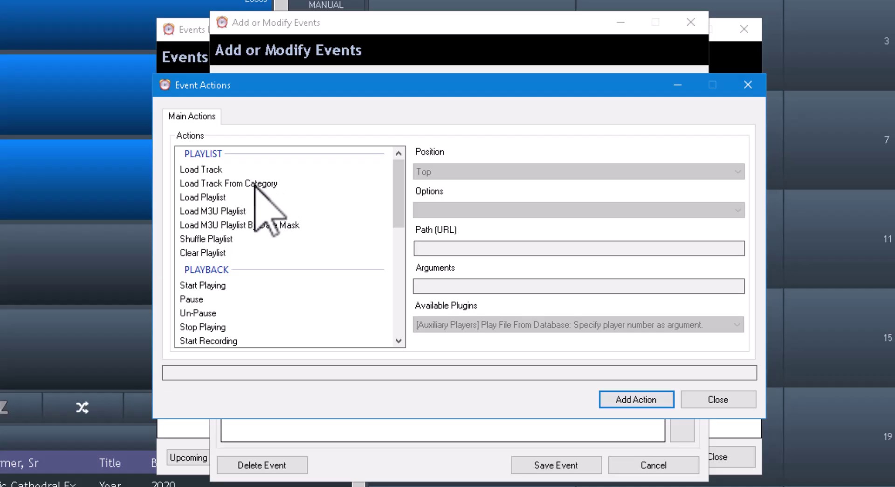
double_click(268, 183)
left_click(570, 319)
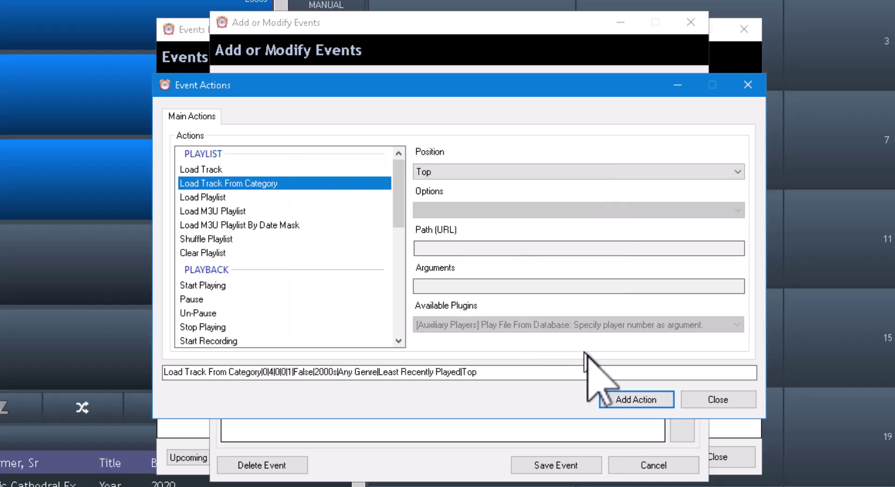
left_click(622, 397)
left_click(561, 463)
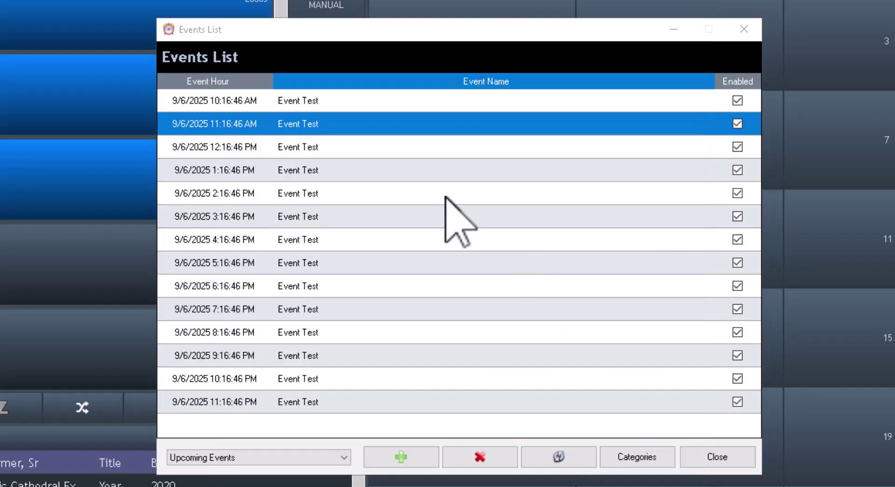
Step: Show the individual events in the events list and filter them by the Rotations category
left_click(199, 456)
left_click(209, 485)
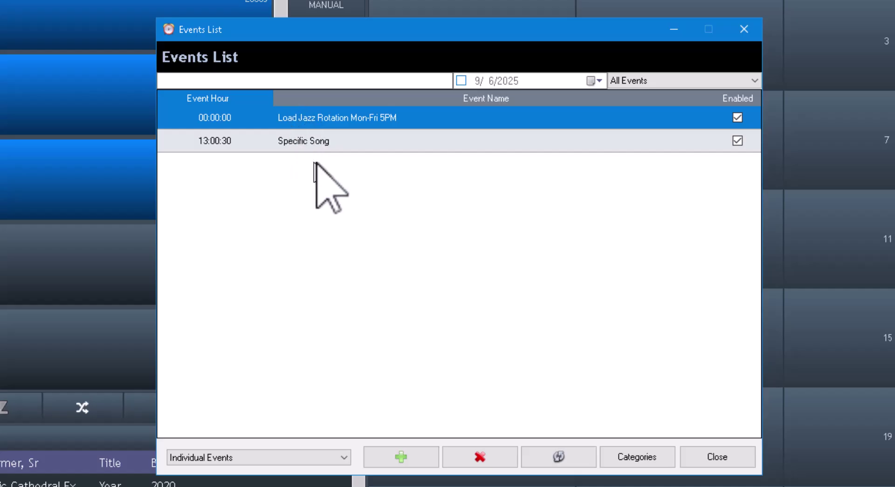
left_click(648, 80)
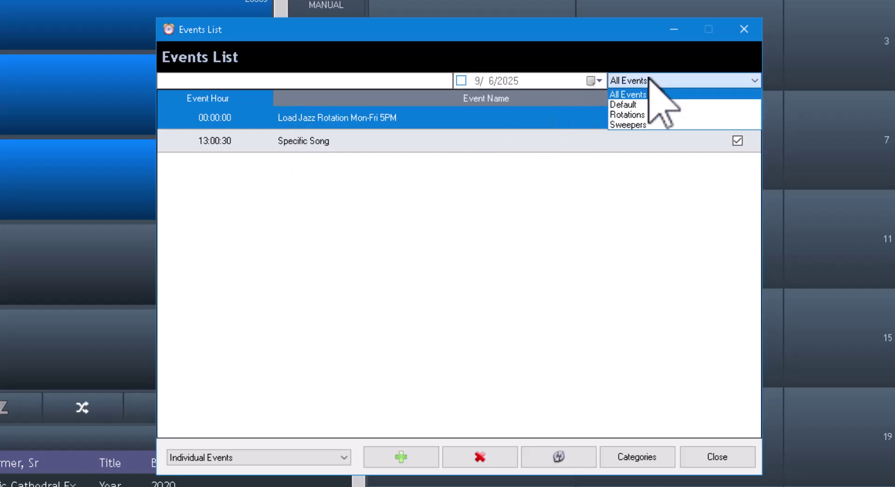
left_click(636, 115)
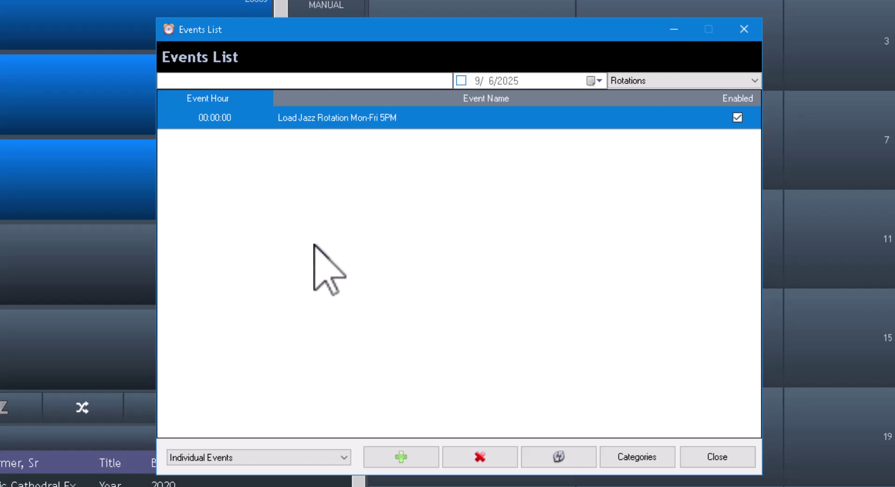
Step: Refresh the Upcoming Events view, check the All Events view, and return to Individual Events
left_click(294, 456)
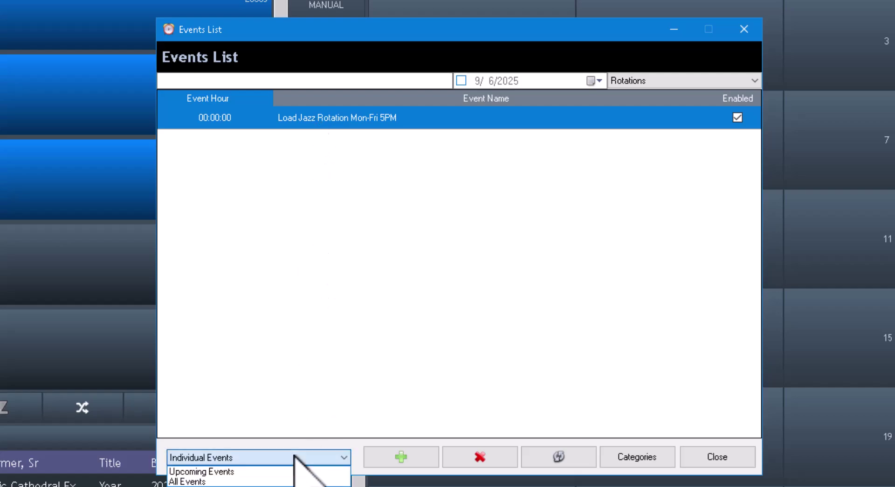
left_click(227, 472)
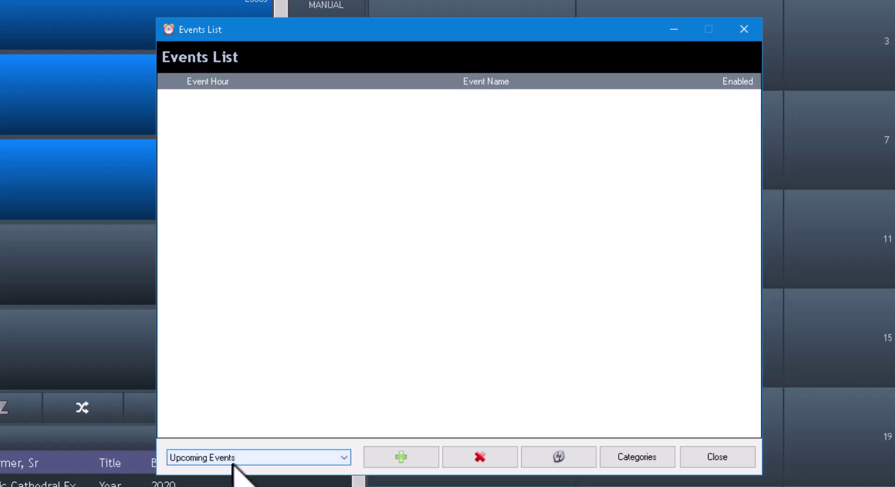
left_click(540, 455)
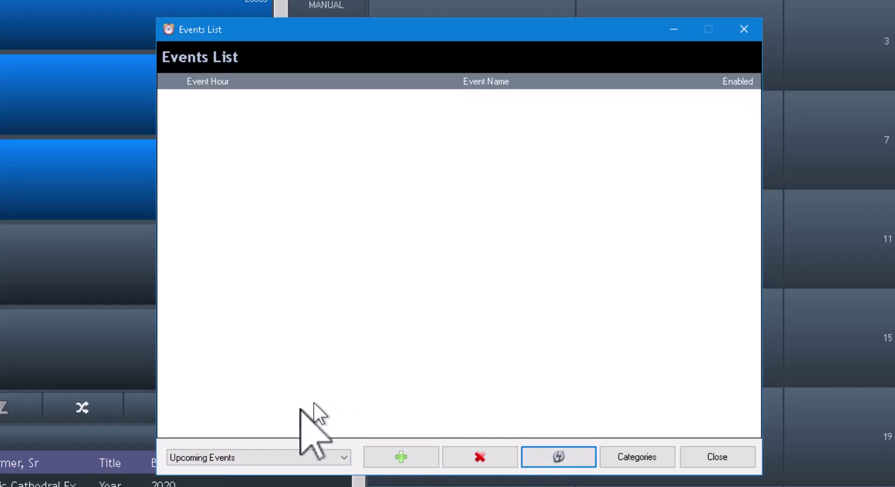
left_click(273, 457)
left_click(230, 483)
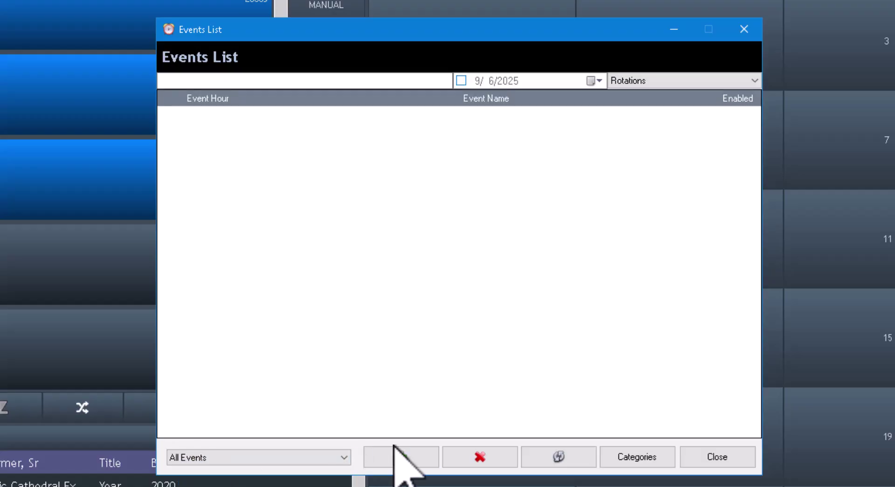
left_click(299, 458)
left_click(279, 485)
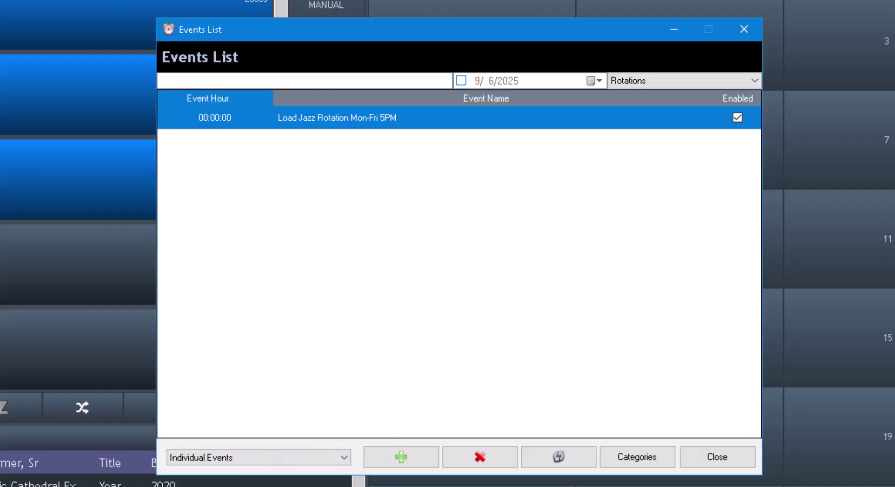
Step: Open the Load Jazz Rotation Mon-Fri 5PM event and review the available event categories
left_click(359, 119)
double_click(359, 119)
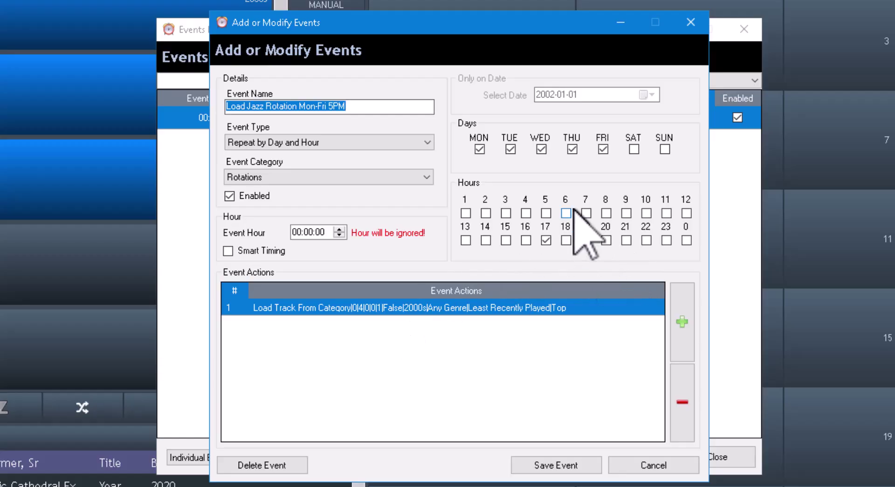
left_click(264, 176)
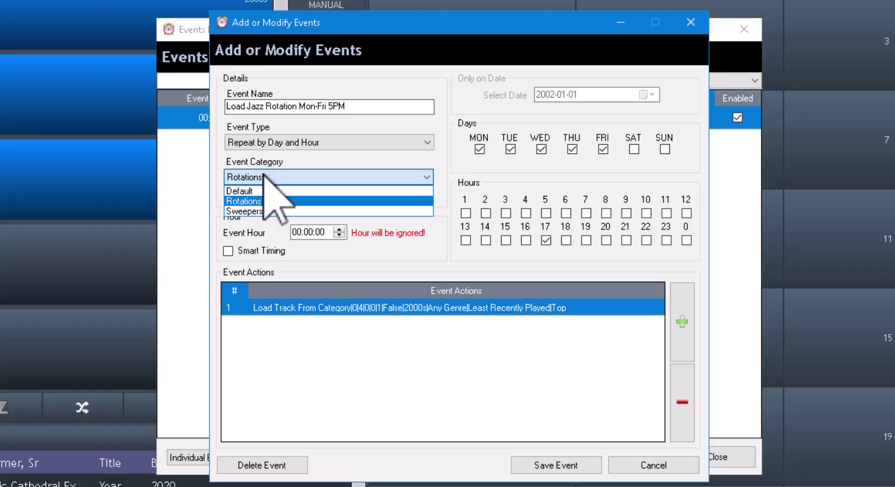
left_click(264, 176)
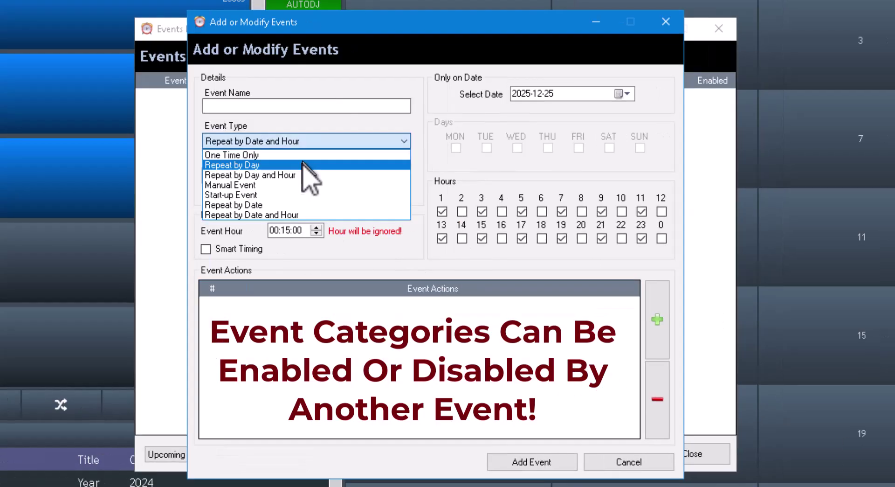
Step: Try the Repeat by Day and Hour type for the new event and toggle its Enabled option off and back on
left_click(295, 176)
left_click(209, 196)
left_click(207, 194)
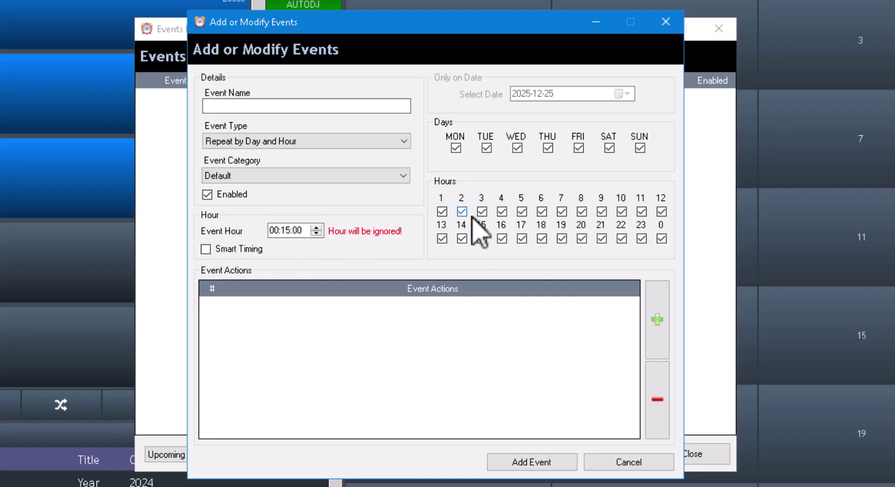
left_click(298, 141)
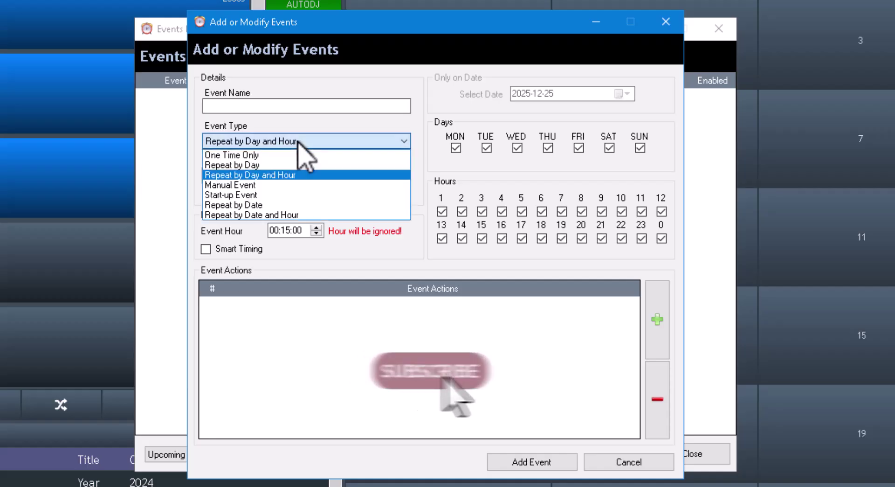
left_click(299, 142)
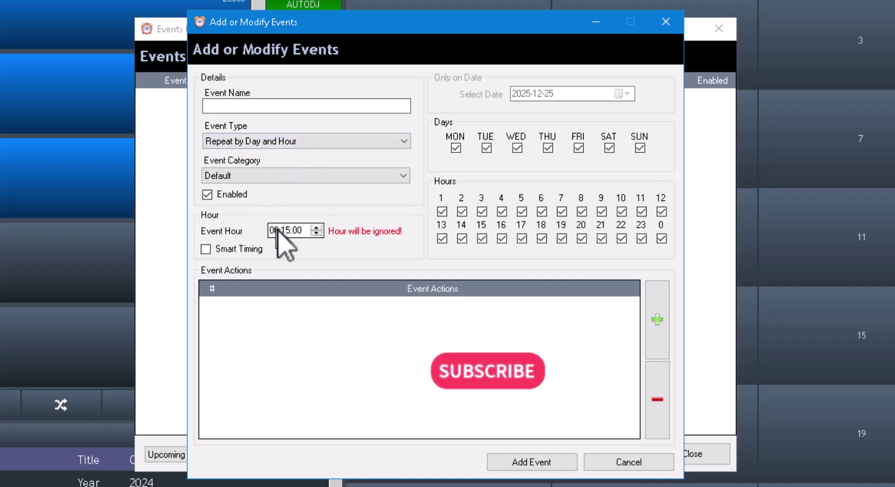
Step: Set the new event's type to One Time Only and turn on Smart Timing
left_click(295, 142)
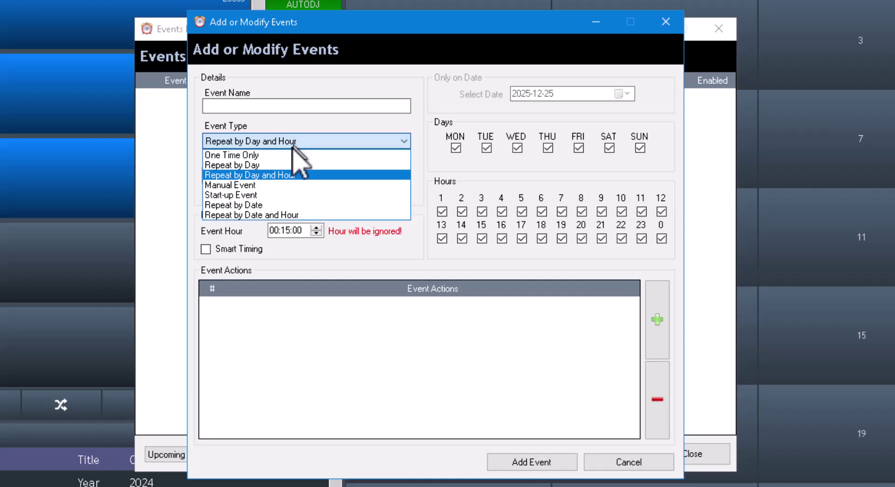
left_click(292, 156)
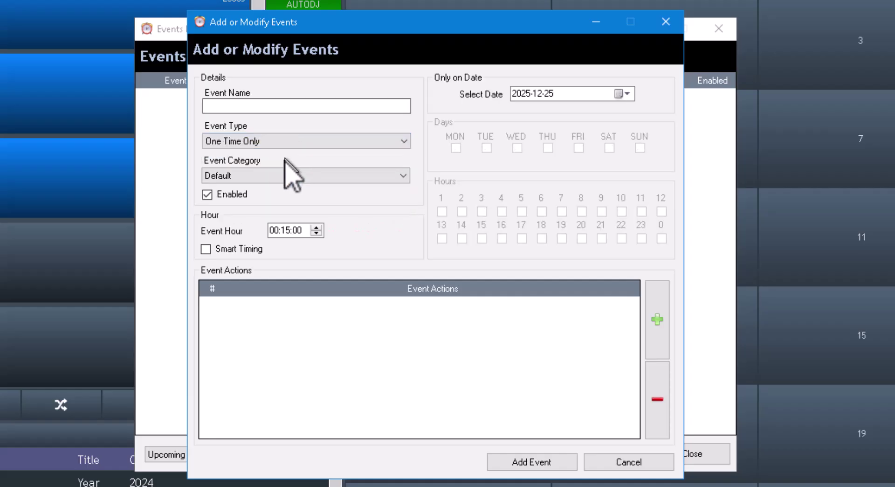
left_click(281, 231)
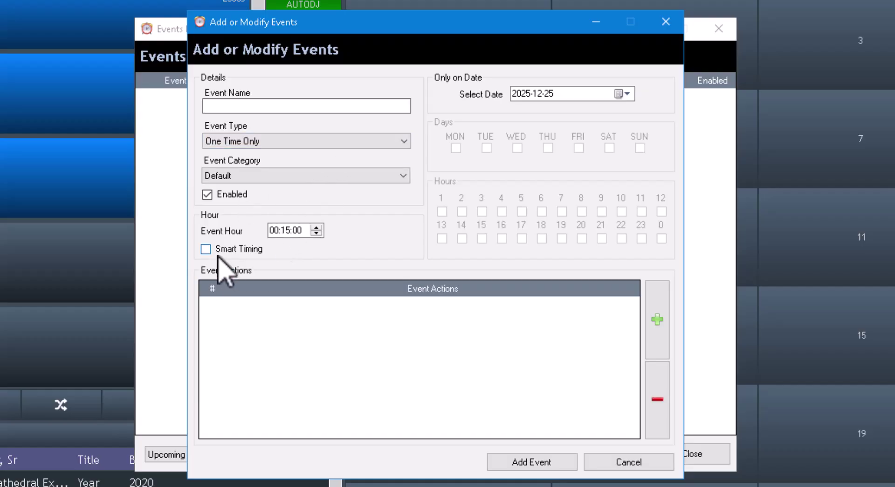
left_click(206, 248)
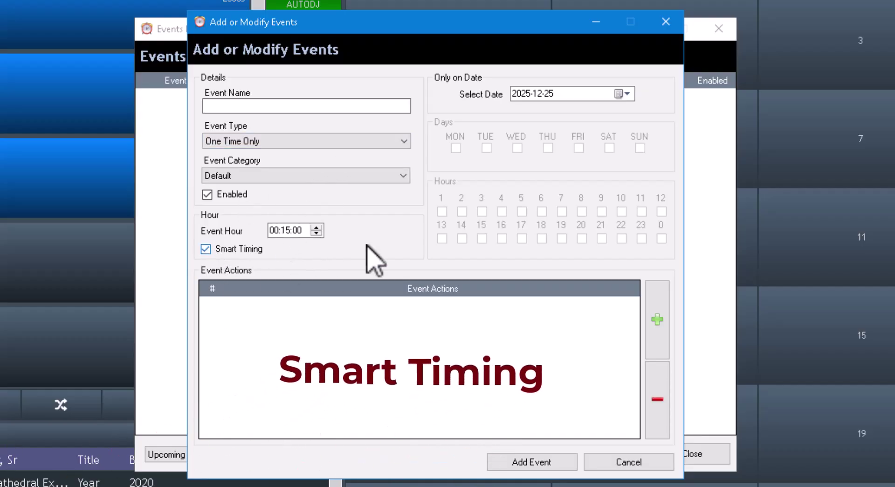